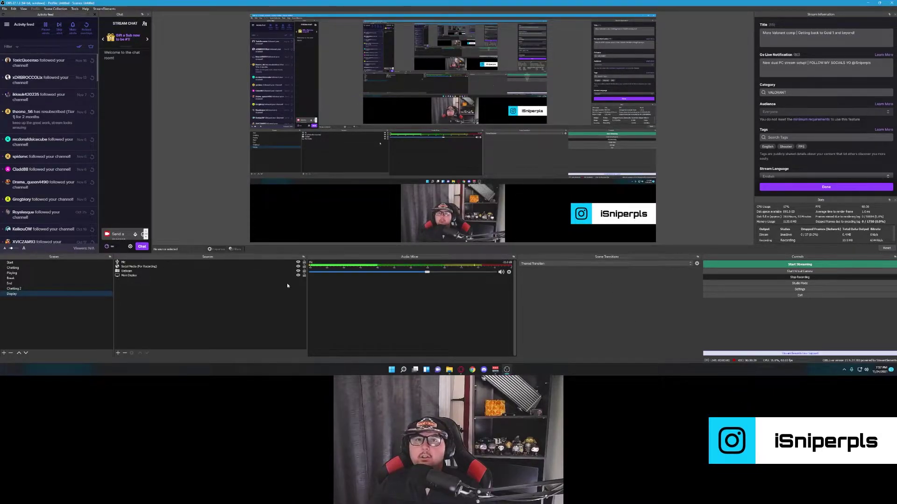
Step: Check the VLC for Windows download options on the VideoLAN site, then close that tab
left_click(462, 371)
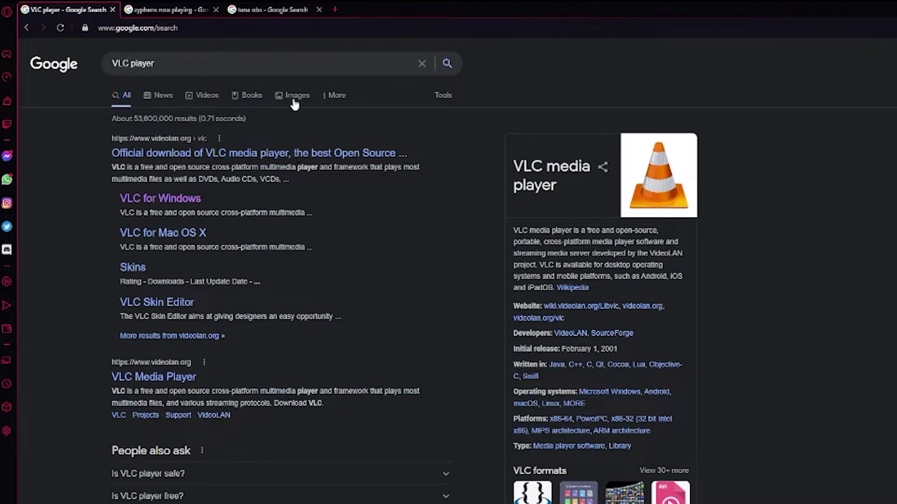
left_click(163, 201)
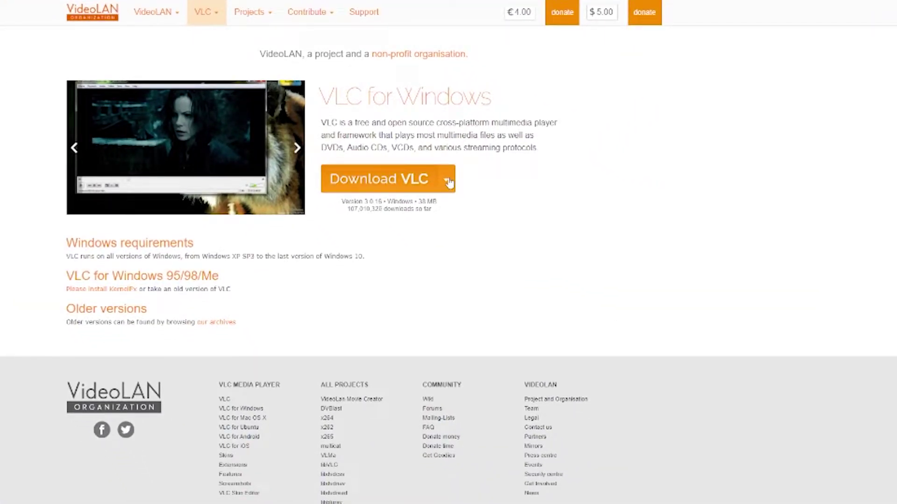
left_click(447, 182)
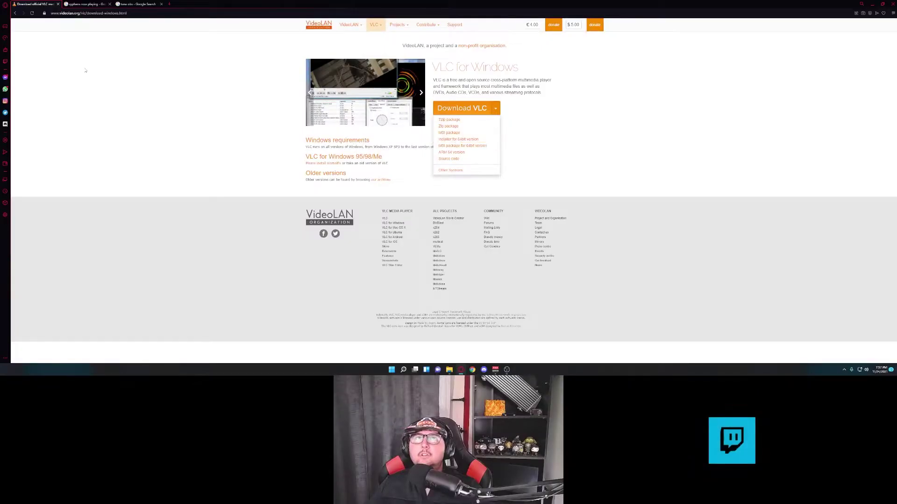
left_click(58, 4)
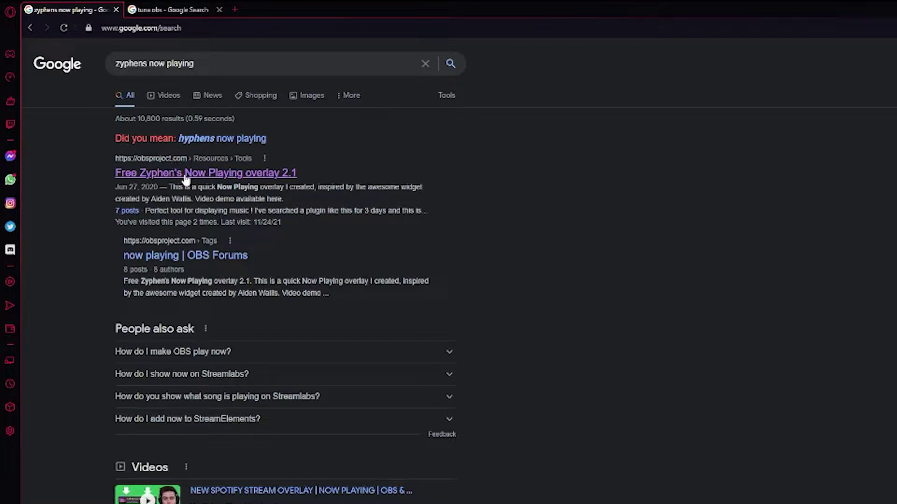
Step: Follow the Zyphen's Now Playing forum page's download link to its Drive folder and bring up Download
middle_click(185, 177)
left_click(182, 13)
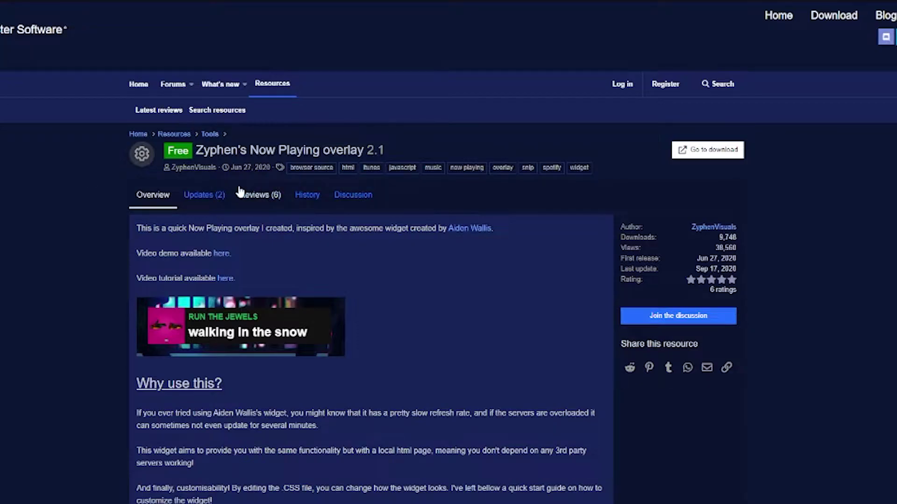
scroll(418, 313, "down", 3)
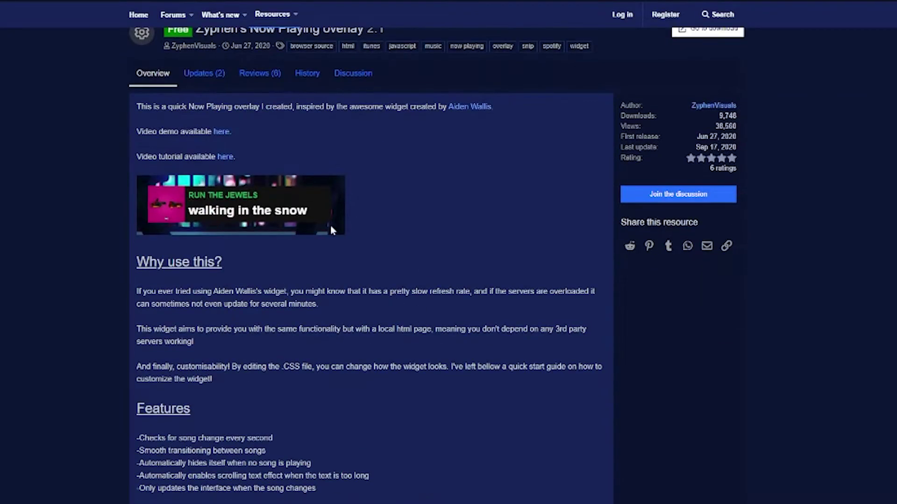
scroll(343, 346, "down", 5)
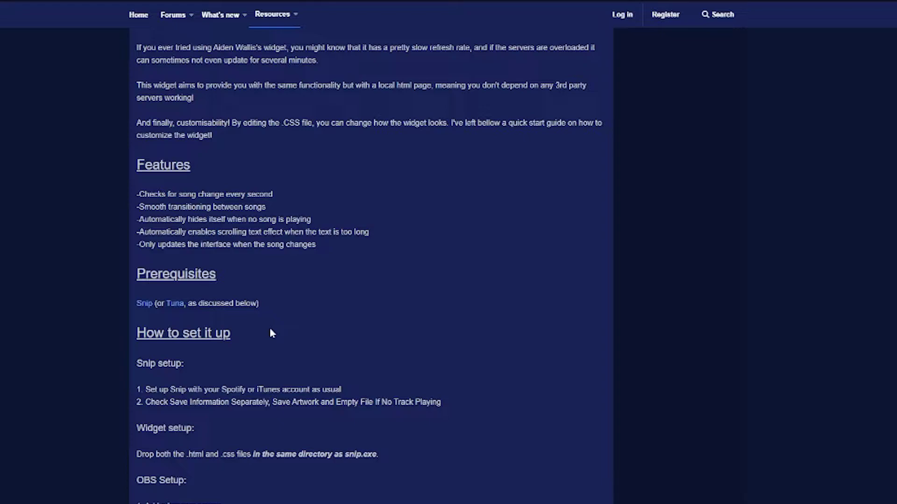
scroll(304, 348, "down", 3)
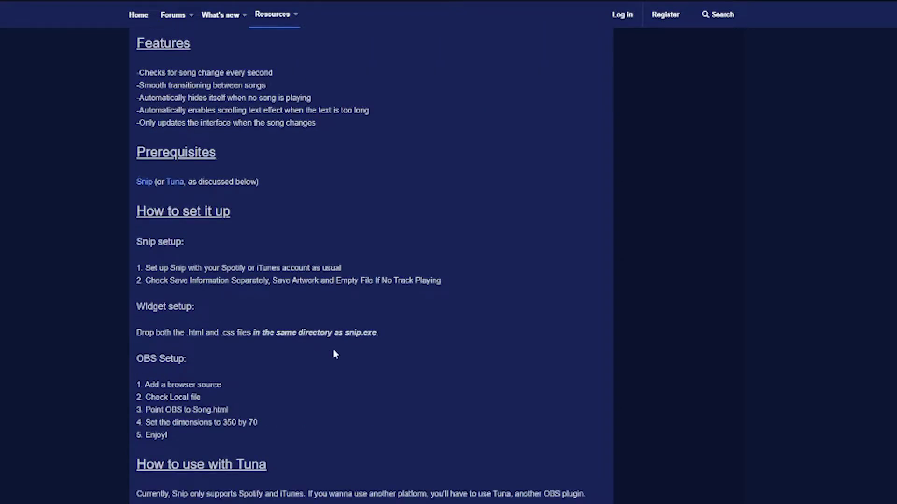
scroll(336, 355, "down", 3)
scroll(388, 443, "up", 15)
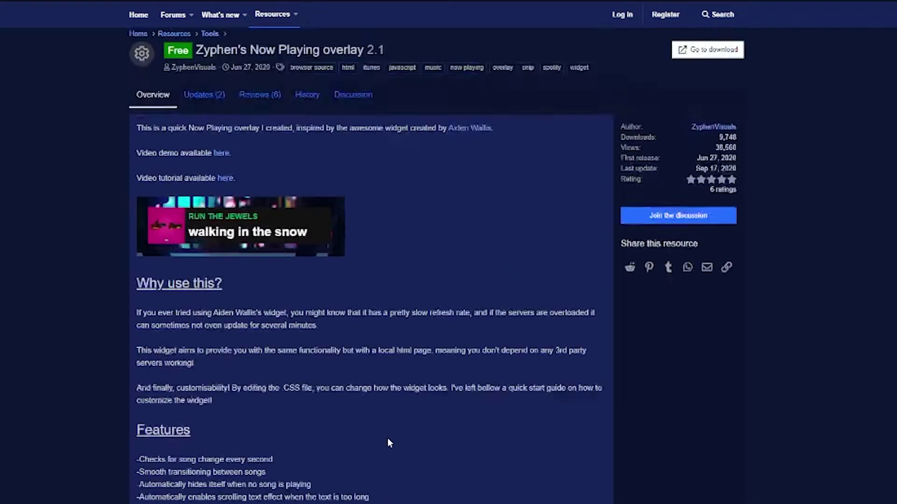
left_click(708, 150)
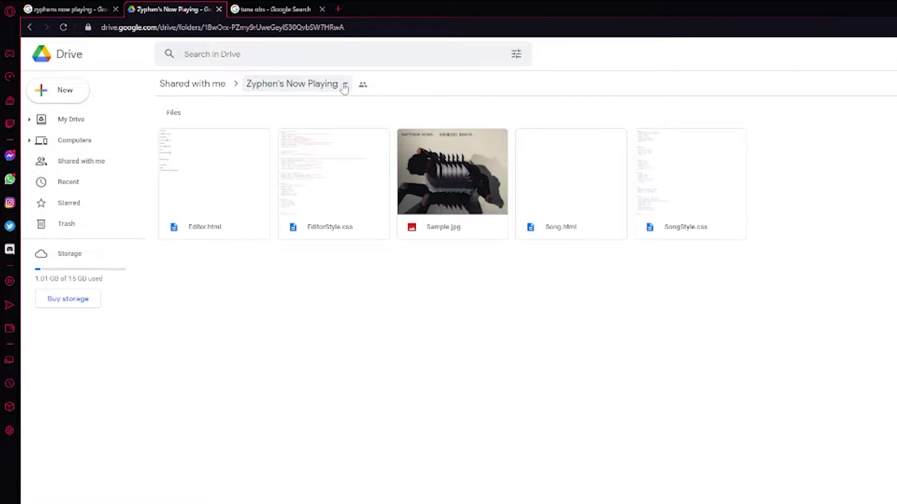
left_click(315, 85)
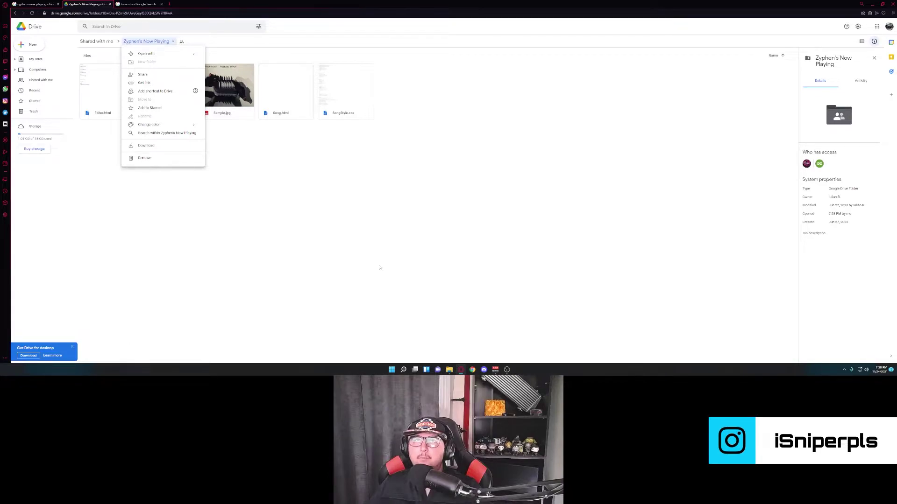
Step: Close the Drive tab and review the Tuna v1.6.1 plugin's downloadable files on OBS Forums
left_click(110, 5)
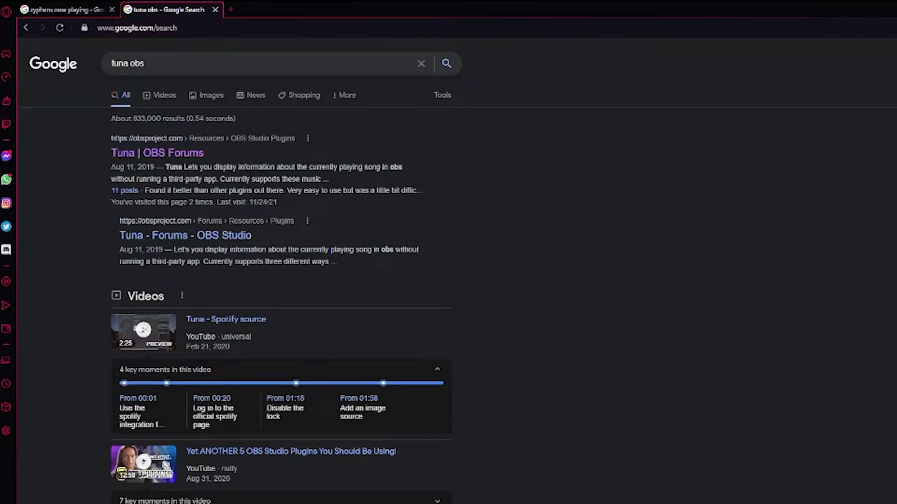
left_click(179, 159)
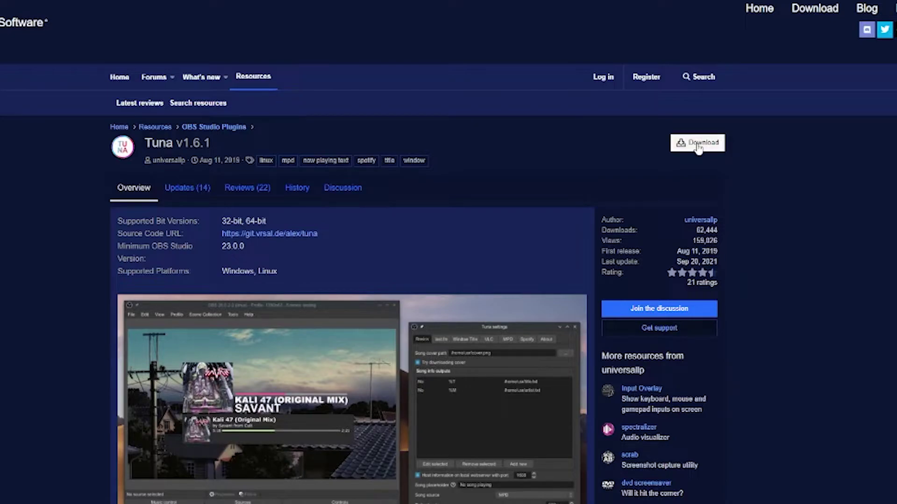
left_click(698, 146)
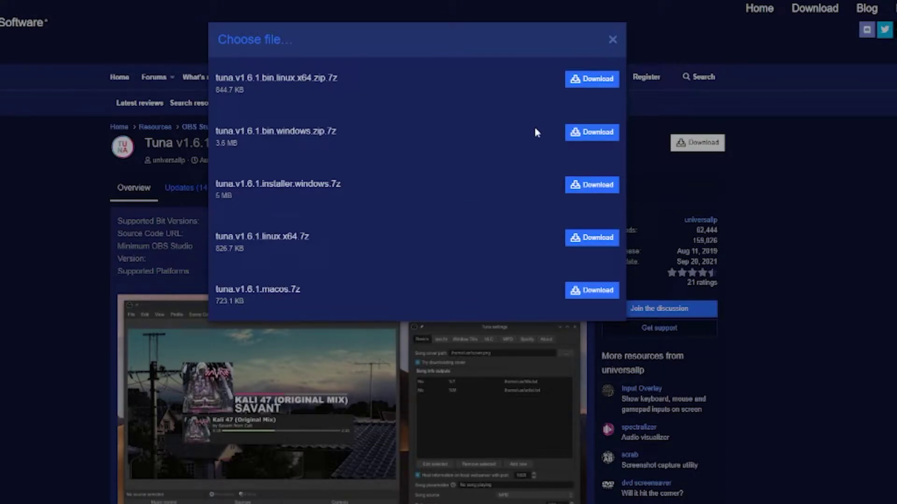
left_click(612, 41)
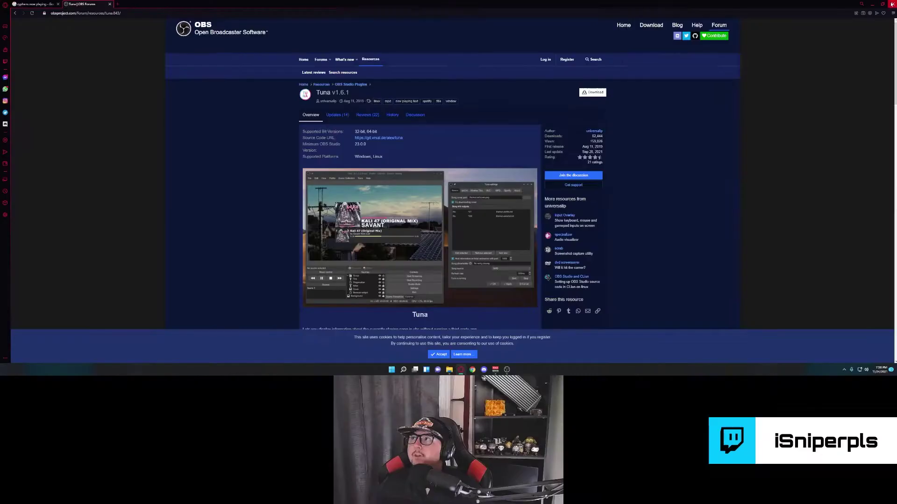
Step: Close the browser and open the Tuna plugin settings from the OBS Tools menu
left_click(892, 3)
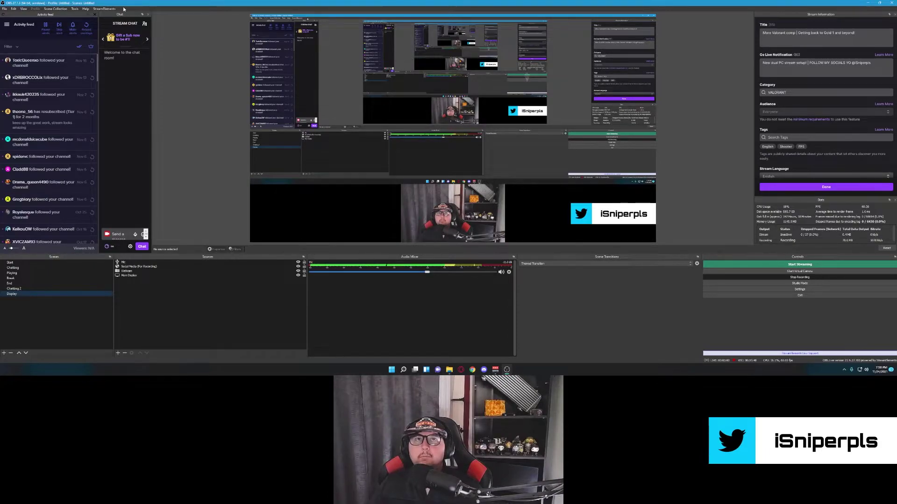
left_click(76, 8)
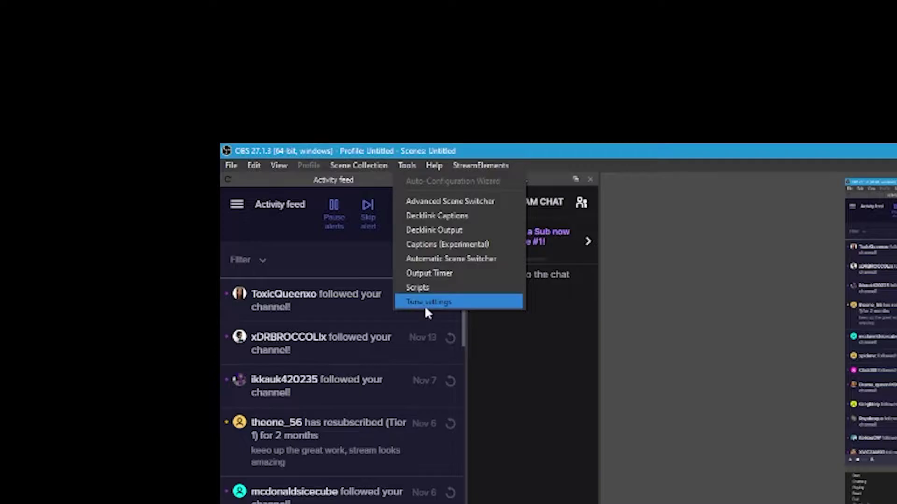
left_click(455, 301)
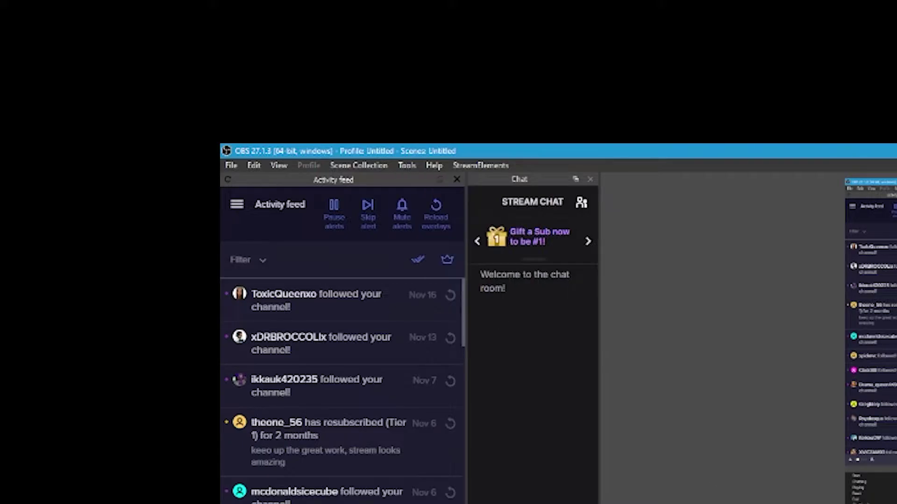
Step: Add a new VLC Video Source to the Display scene's Sources list
right_click(145, 286)
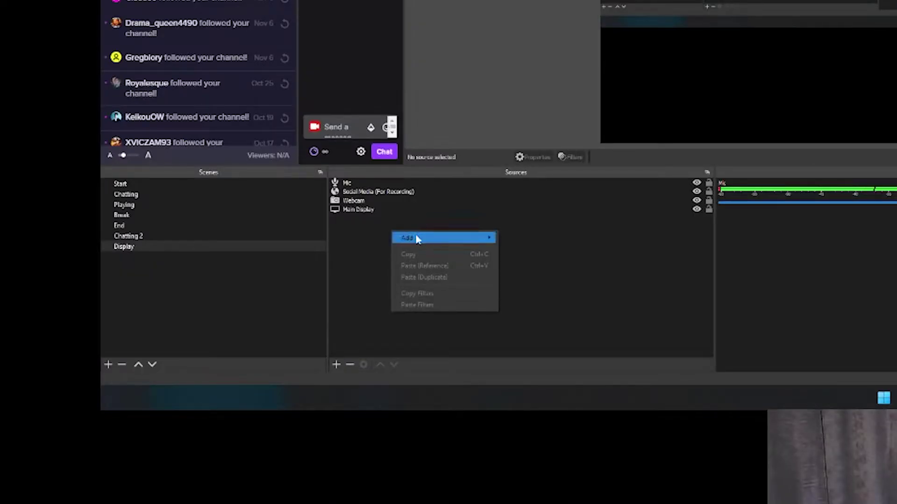
mouse_move(157, 288)
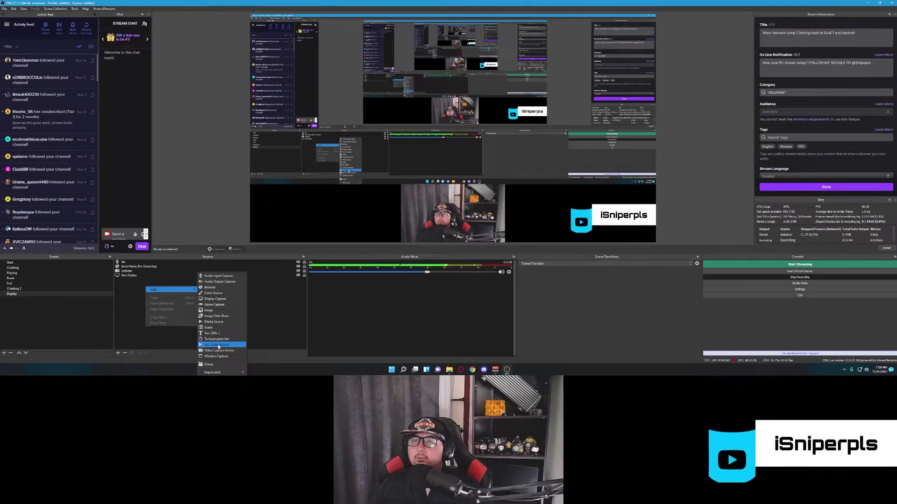
mouse_move(166, 290)
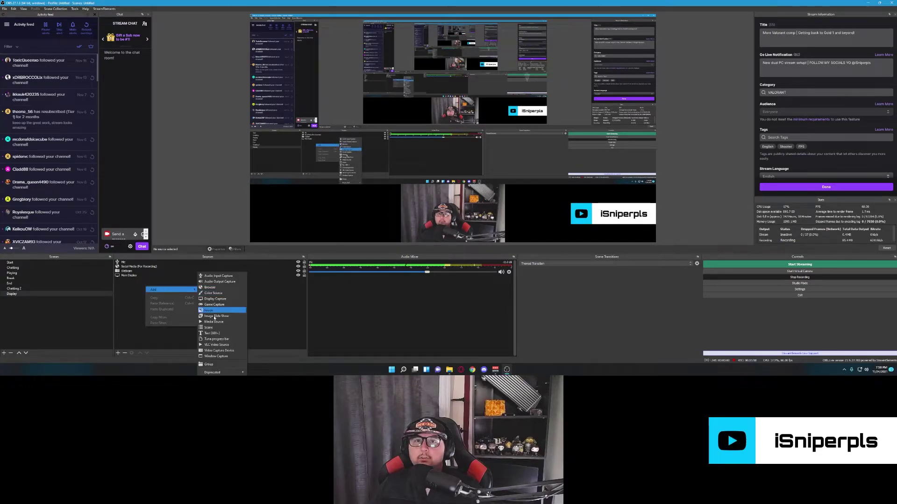
left_click(212, 345)
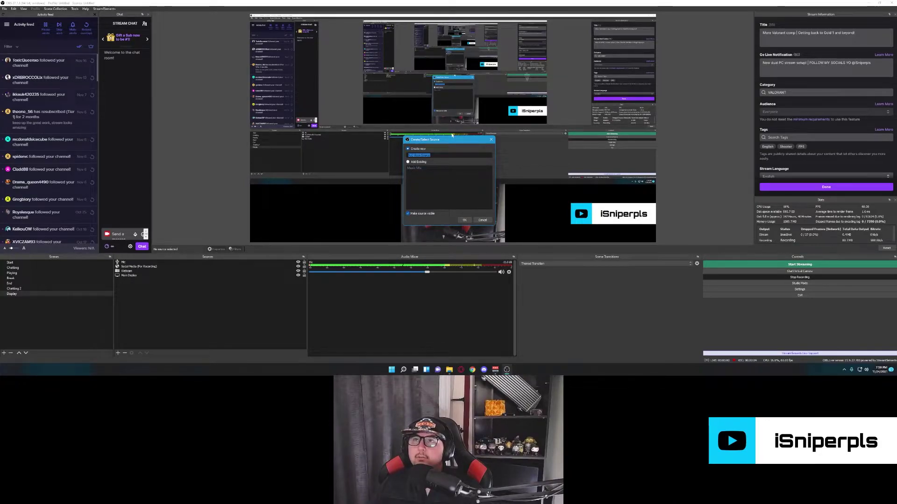
left_click_drag(447, 140, 530, 132)
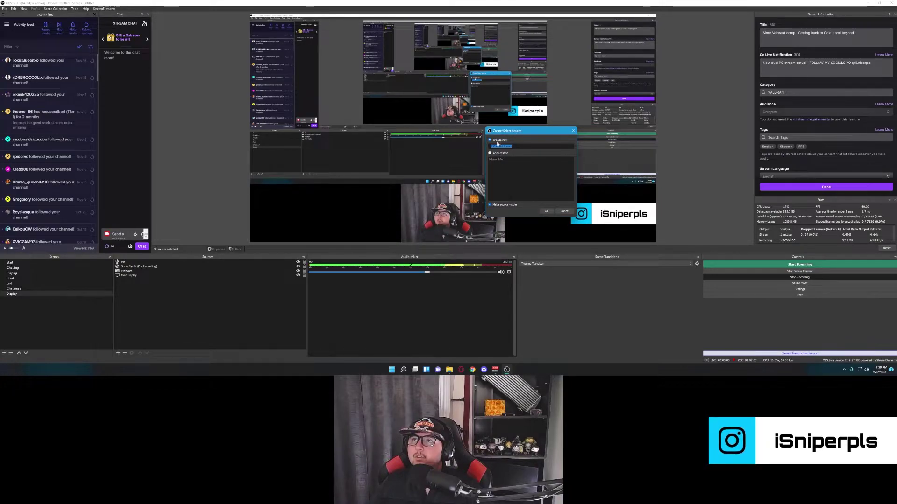
Step: Create the VLC Video Source and enable Shuffle Playlist, leaving Visibility behavior unchanged
left_click(545, 211)
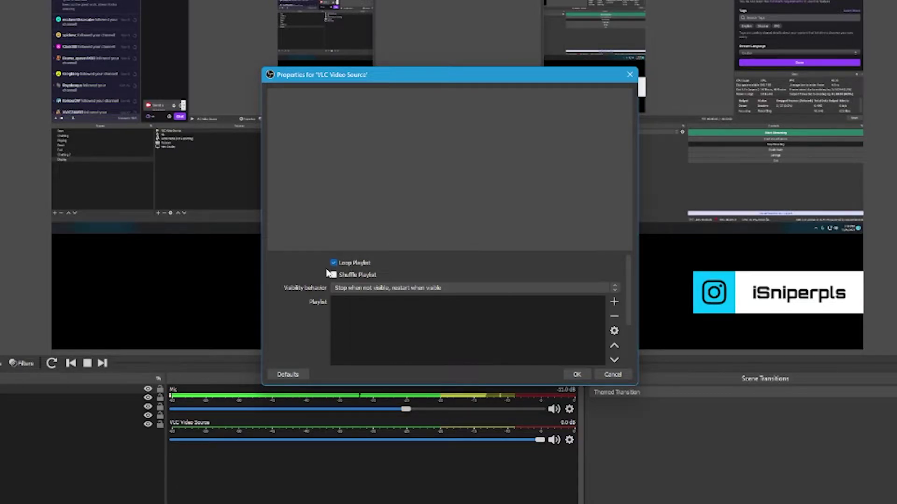
left_click(334, 276)
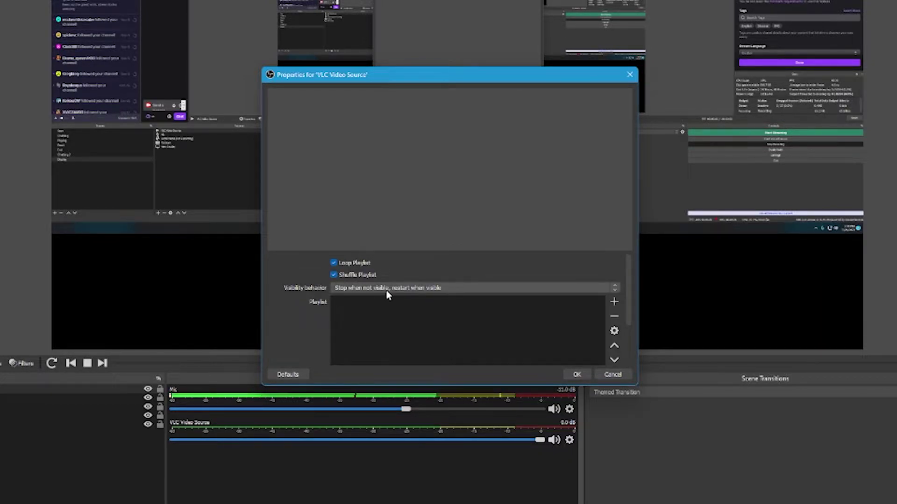
left_click(410, 290)
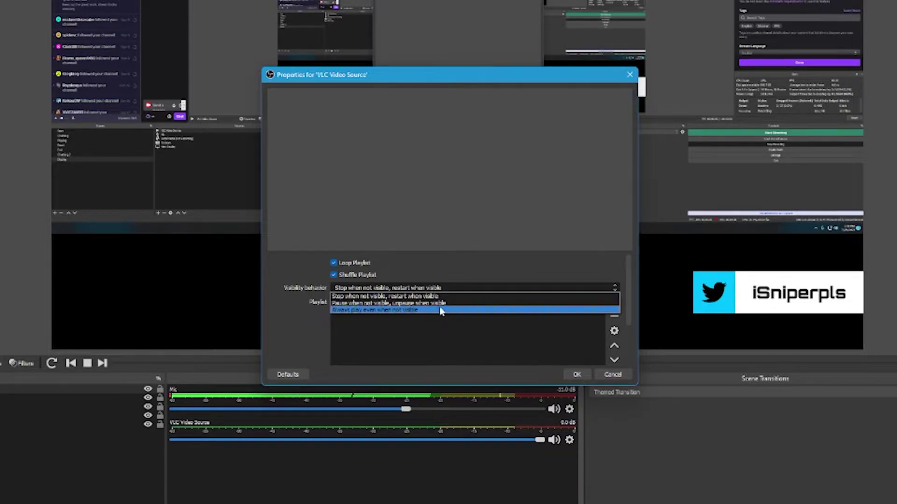
left_click(458, 268)
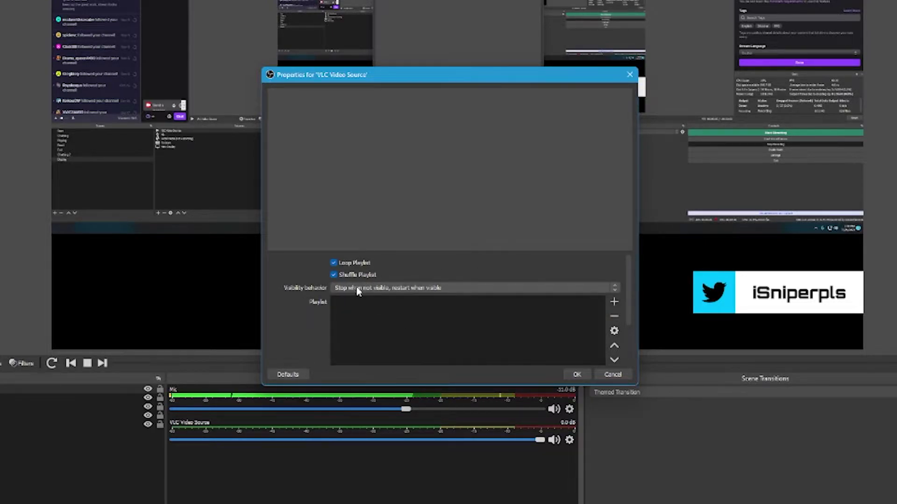
Step: Add the D:/Local stream stuff/Music folder to the VLC playlist and confirm the properties
left_click(615, 303)
left_click(649, 322)
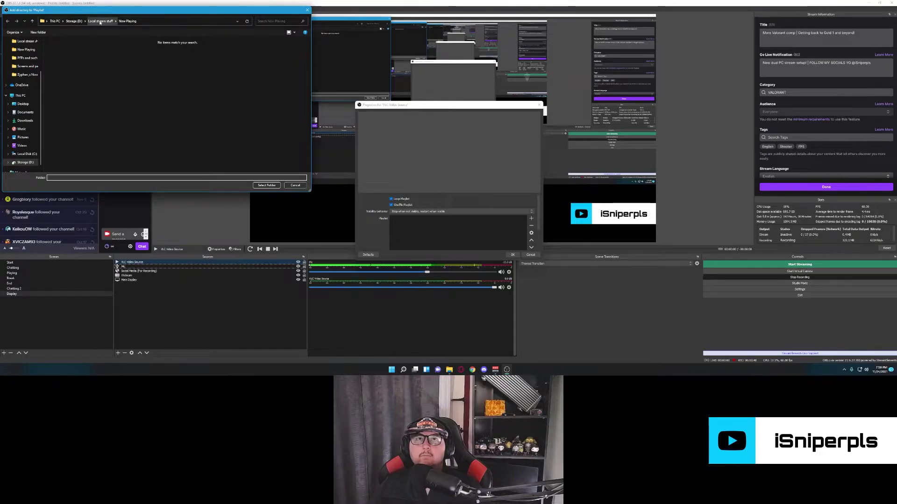
left_click(101, 21)
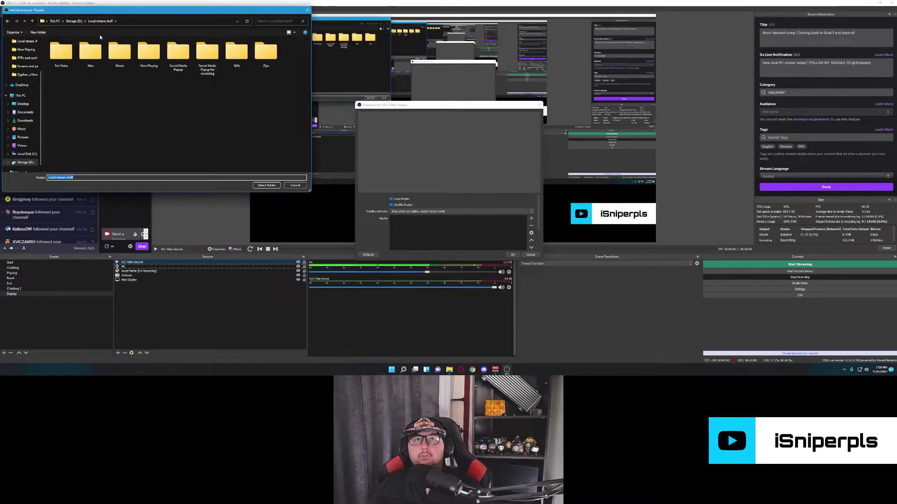
left_click_drag(128, 13, 397, 88)
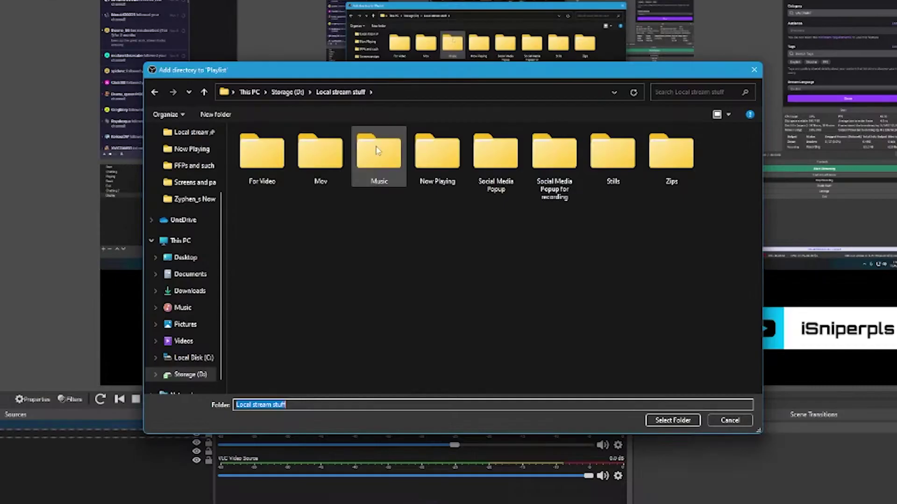
double_click(389, 126)
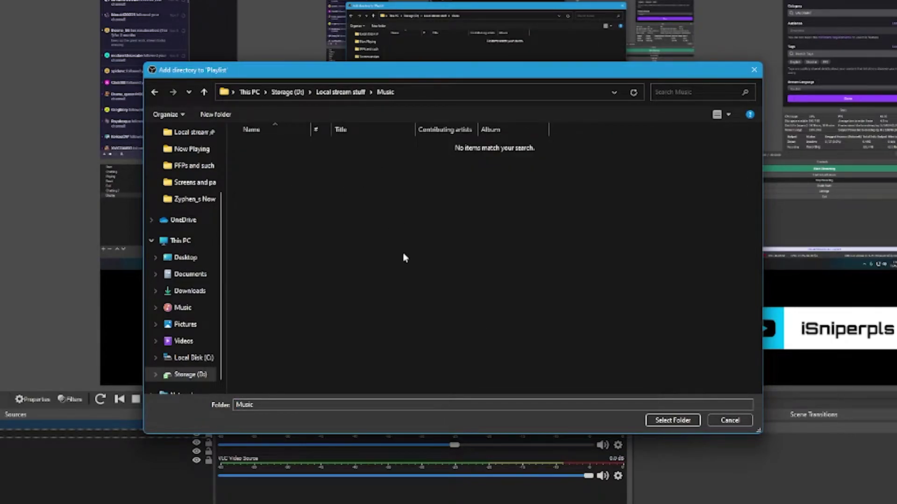
left_click(669, 422)
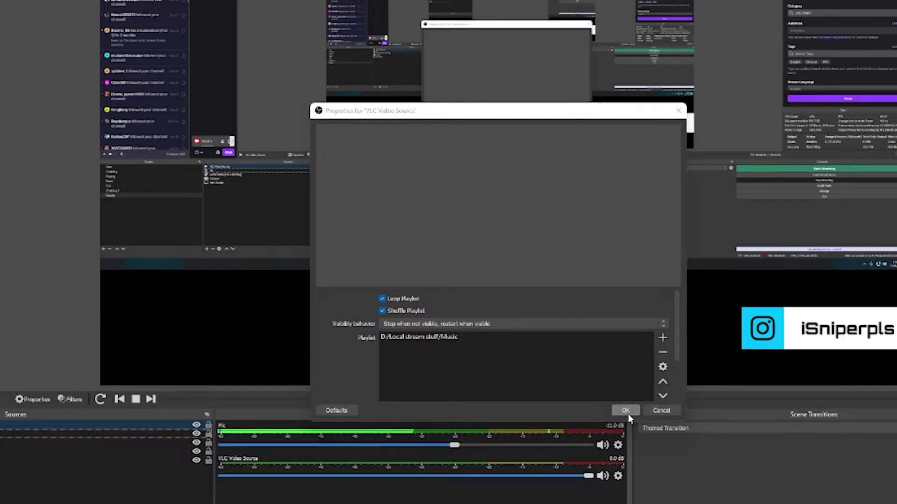
left_click(625, 411)
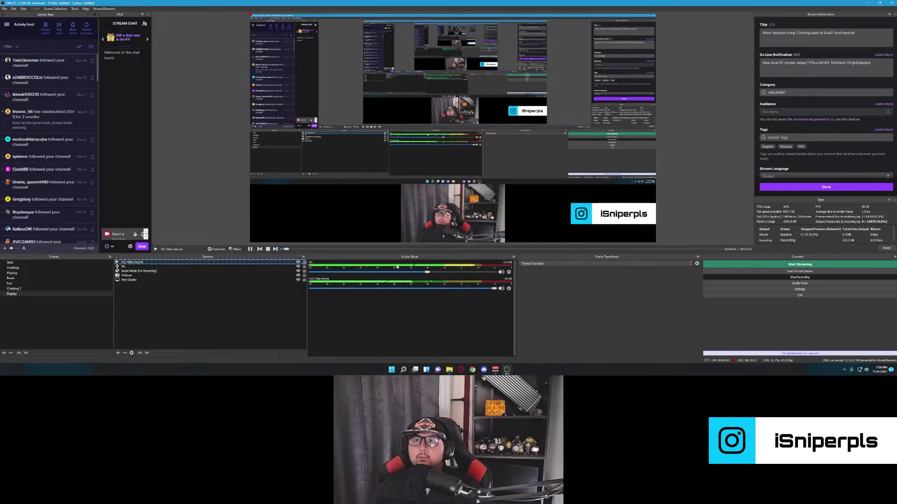
Step: Lower the VLC Video Source volume, stop playback, and switch to the File Explorer window
left_click_drag(495, 288, 328, 288)
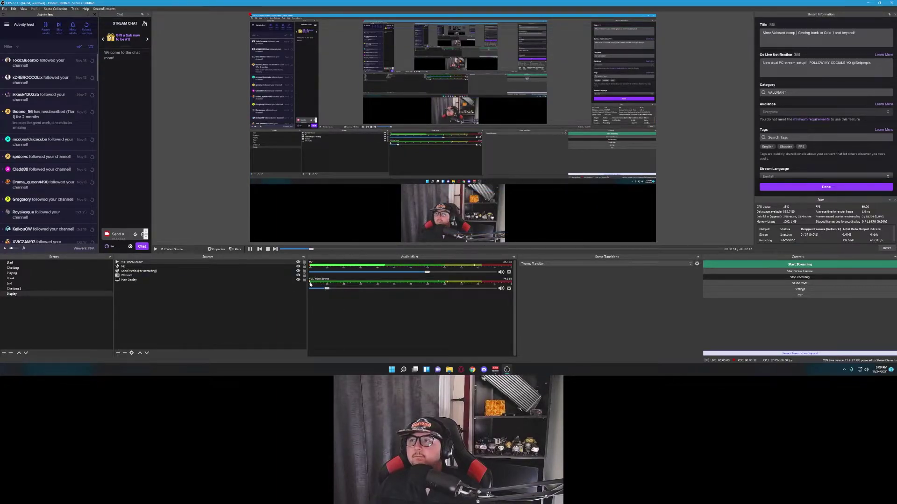
left_click(268, 249)
left_click(234, 302)
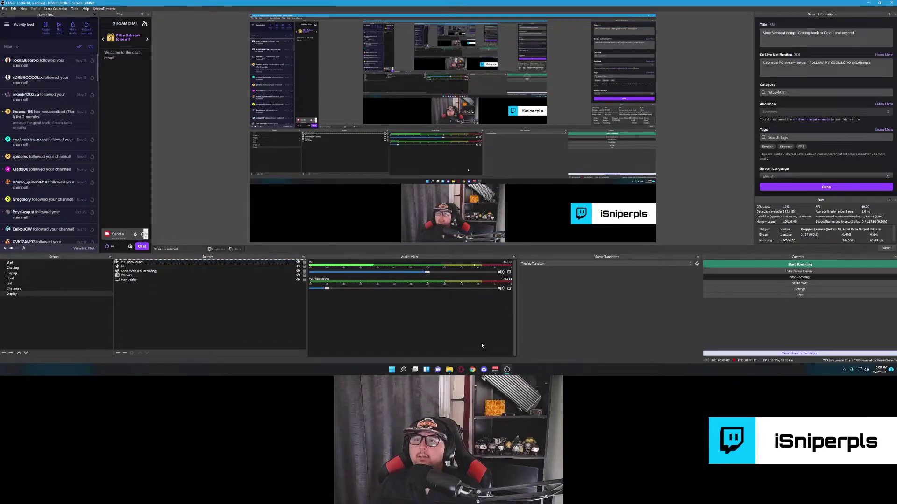
left_click(447, 370)
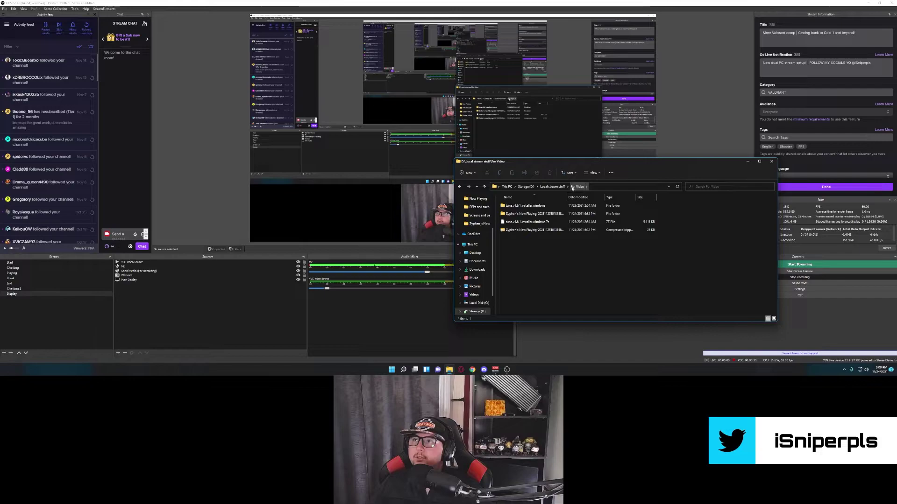
Step: Navigate to Local stream stuff\For Video\Zyphen's Now Playing\Zyphen_s Now Playing
left_click(562, 188)
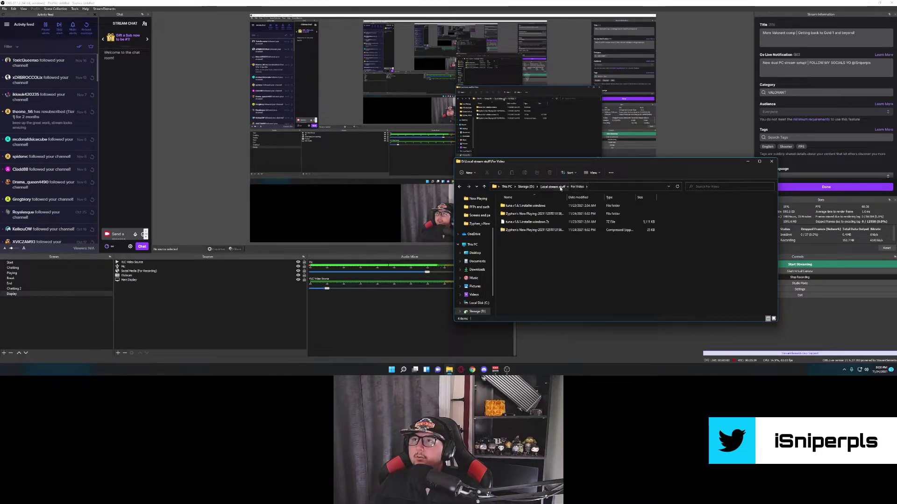
double_click(591, 212)
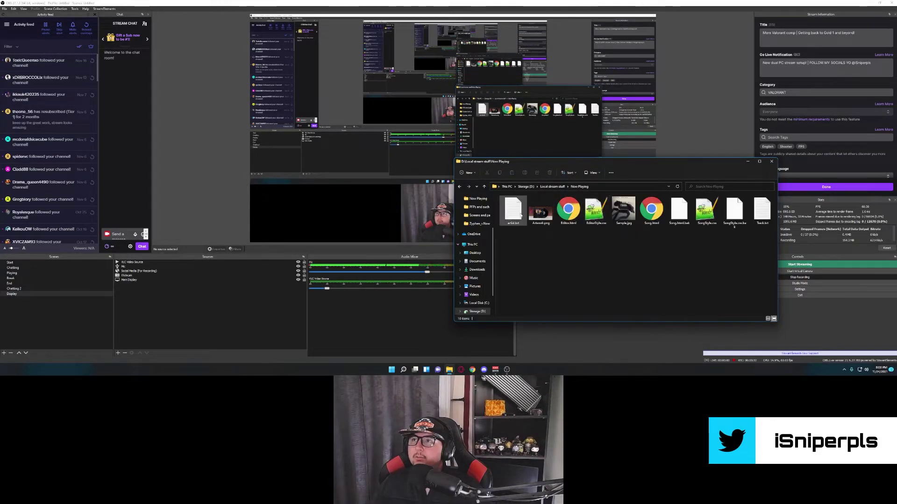
left_click(553, 188)
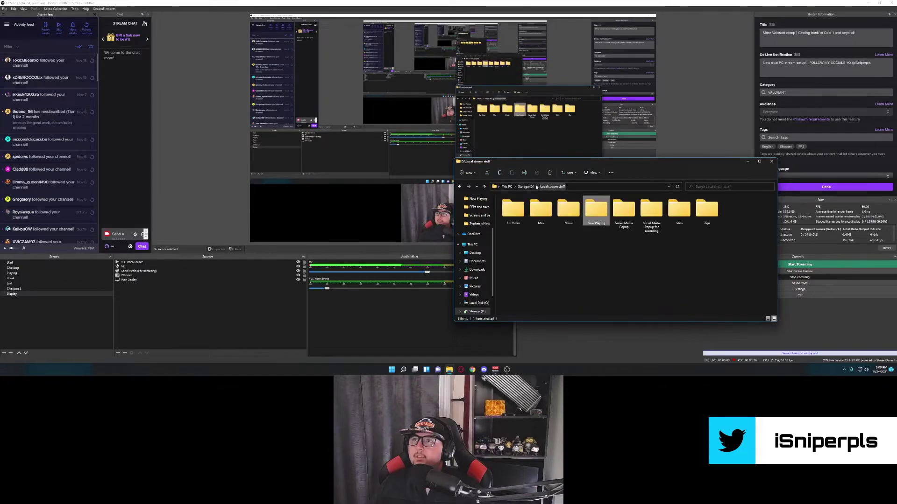
double_click(514, 209)
double_click(518, 213)
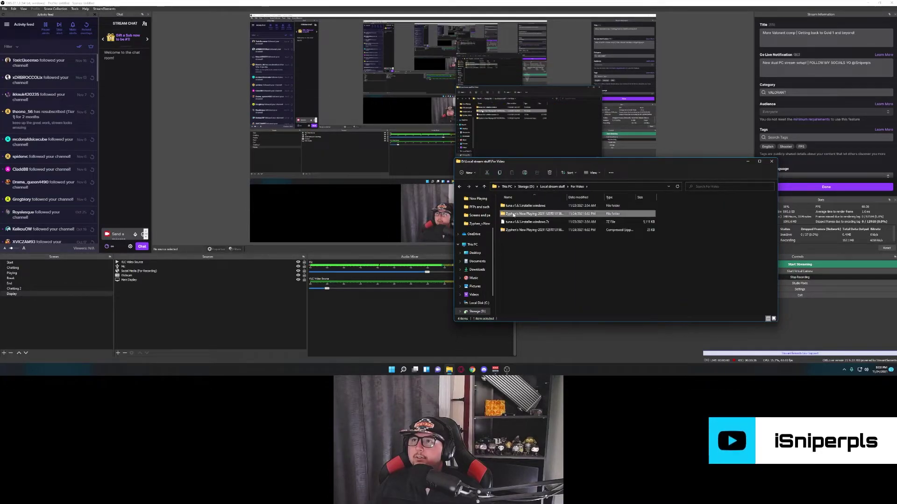
double_click(556, 206)
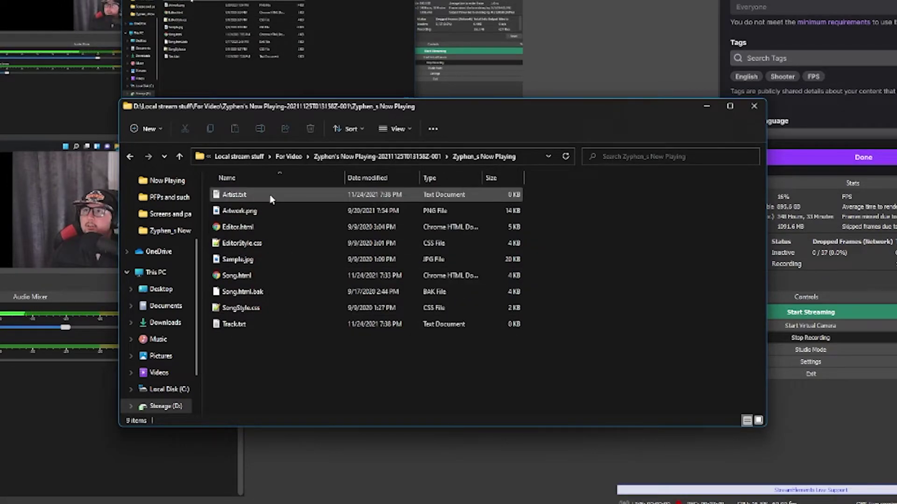
Step: Open Song.html from that folder in Notepad++
left_click(267, 194)
left_click(265, 212)
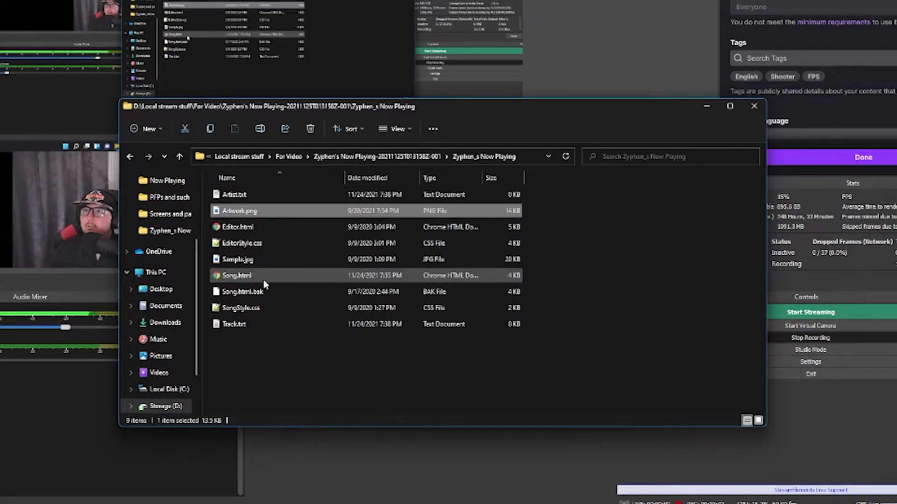
left_click(250, 325)
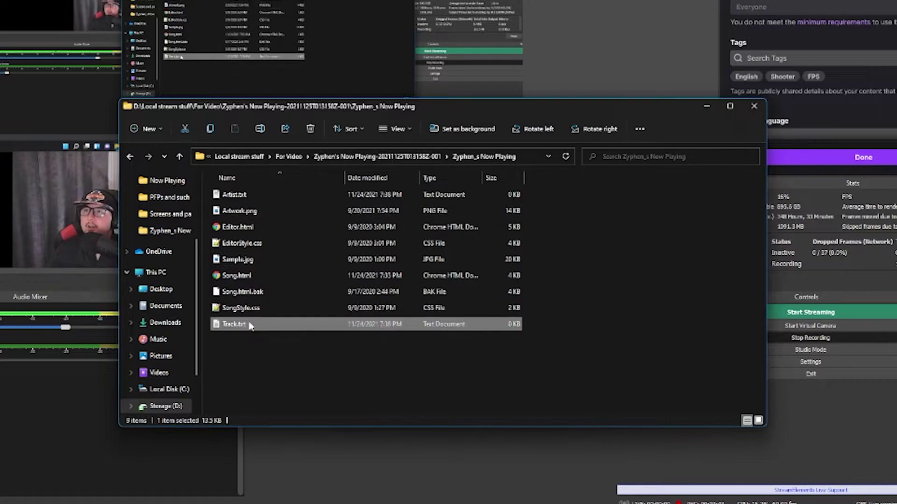
left_click(567, 287)
right_click(230, 276)
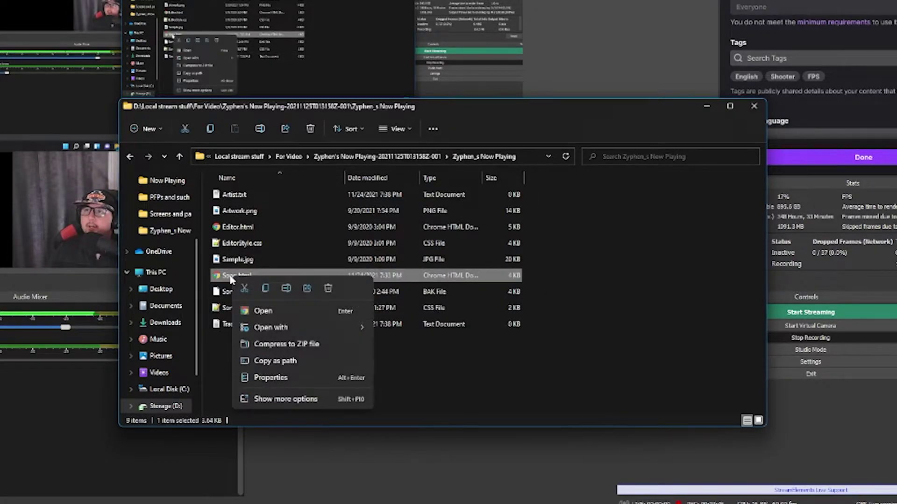
mouse_move(334, 333)
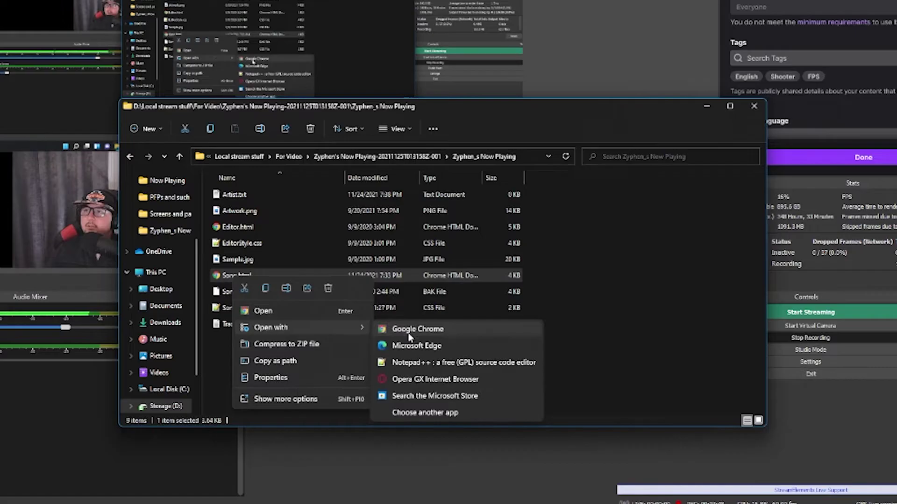
left_click(463, 363)
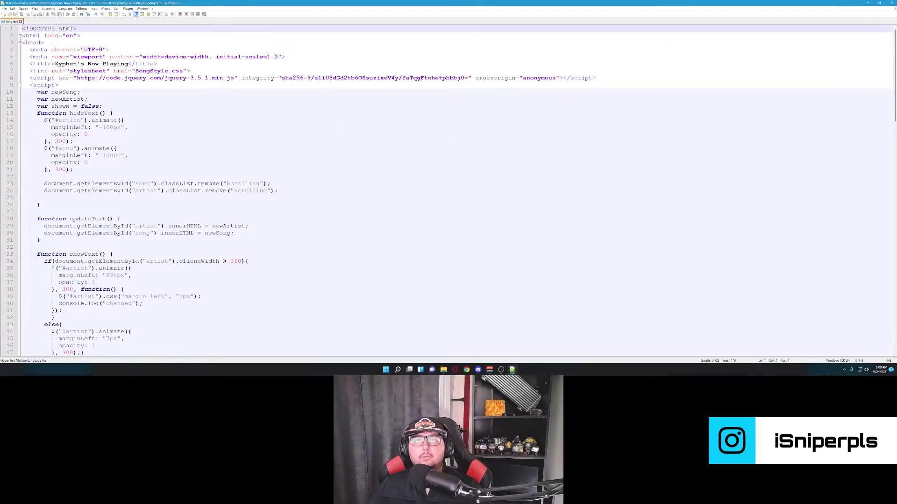
Step: Scroll through Song.html and inspect the Artwork.png references on lines 96 and 111
scroll(114, 130, "down", 12)
scroll(129, 148, "down", 5)
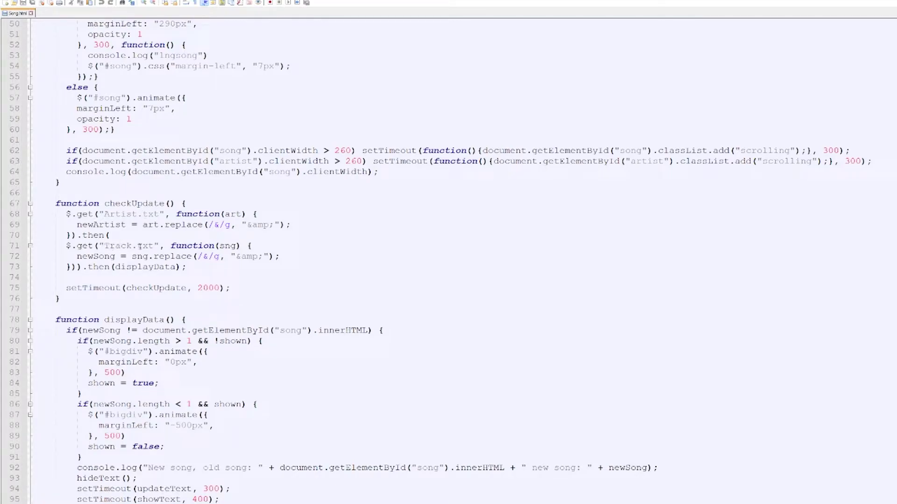
scroll(155, 251, "down", 7)
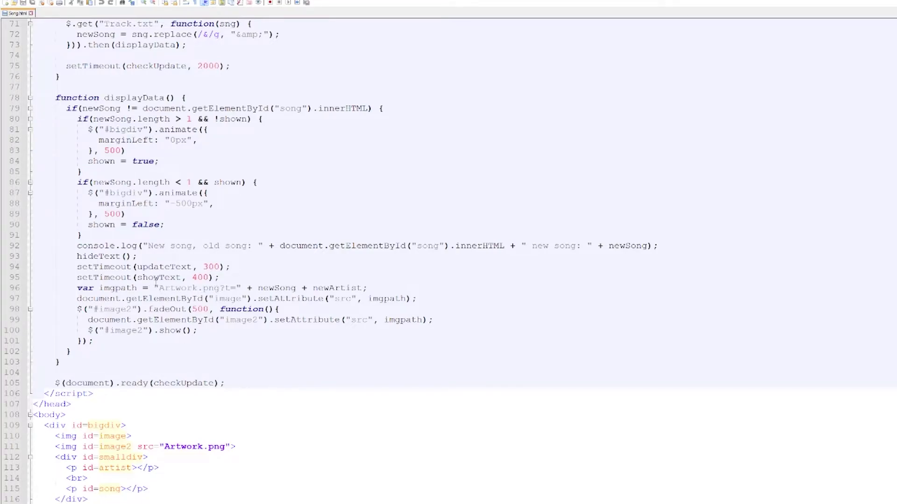
left_click(203, 288)
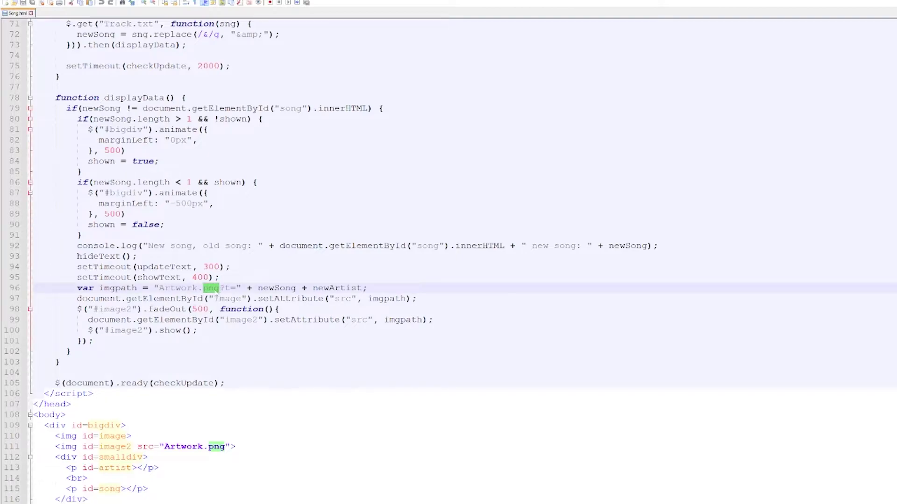
left_click(195, 289)
double_click(166, 288)
scroll(181, 285, "down", 5)
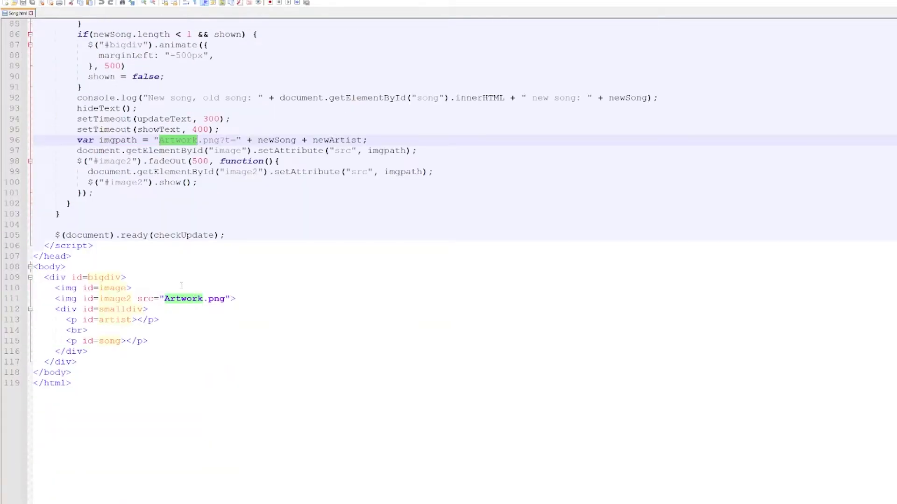
left_click(193, 299)
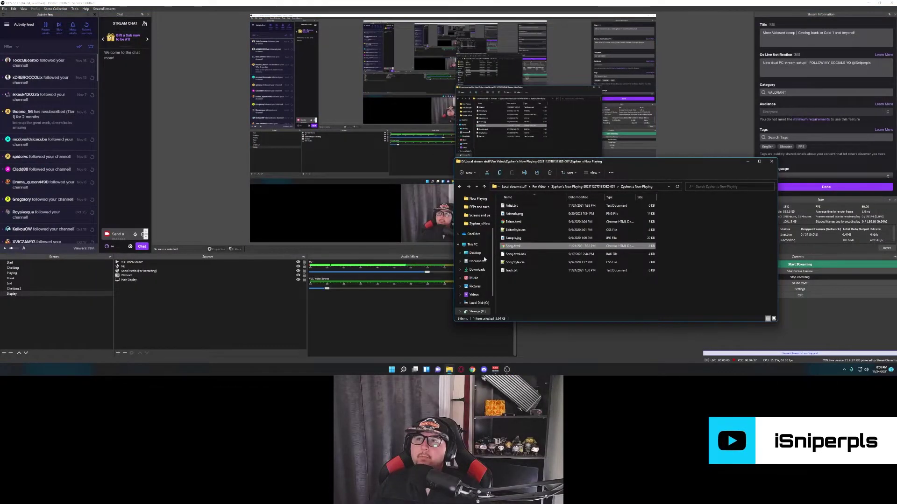
Step: Add a new Browser source to the Sources list
left_click(588, 290)
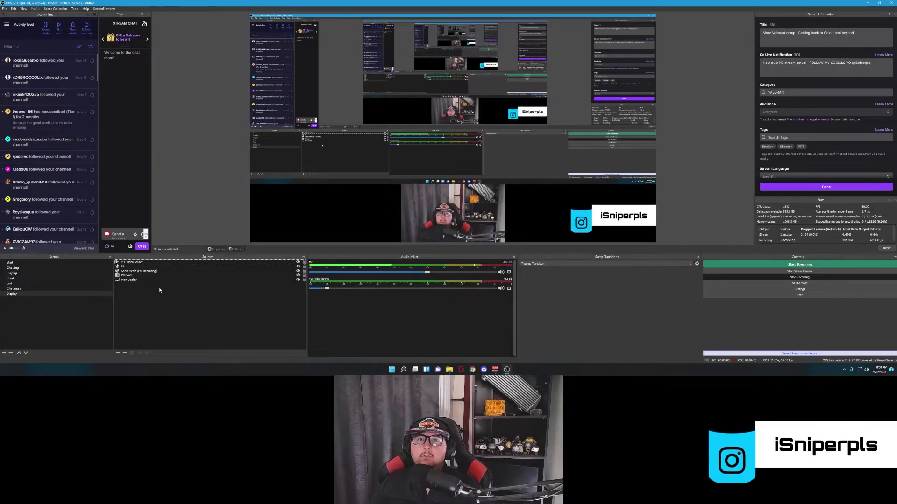
right_click(143, 290)
mouse_move(161, 293)
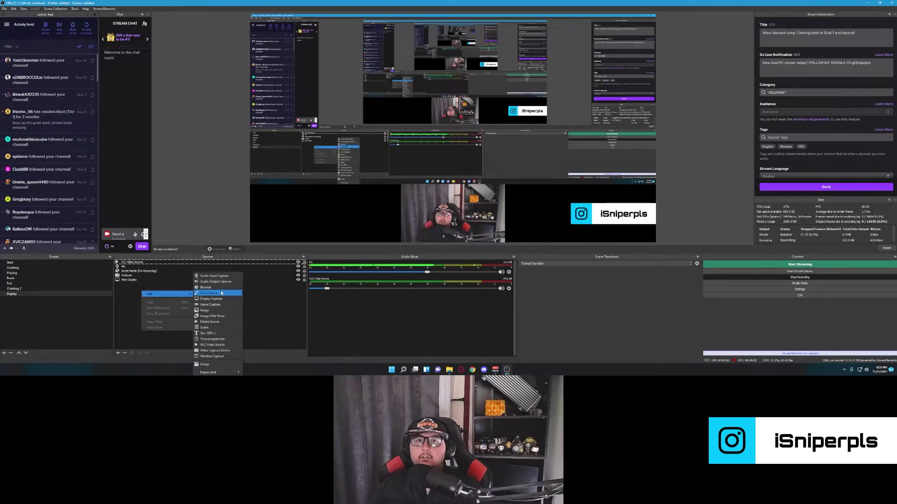
left_click(217, 290)
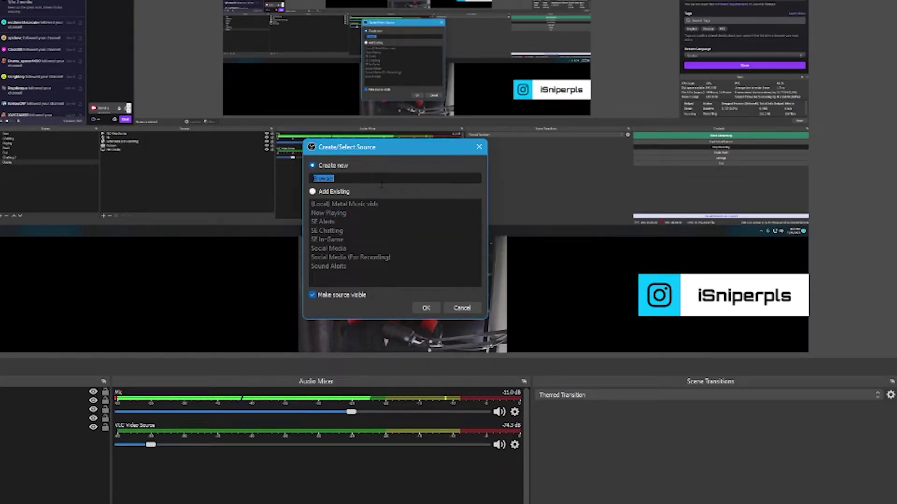
left_click(425, 307)
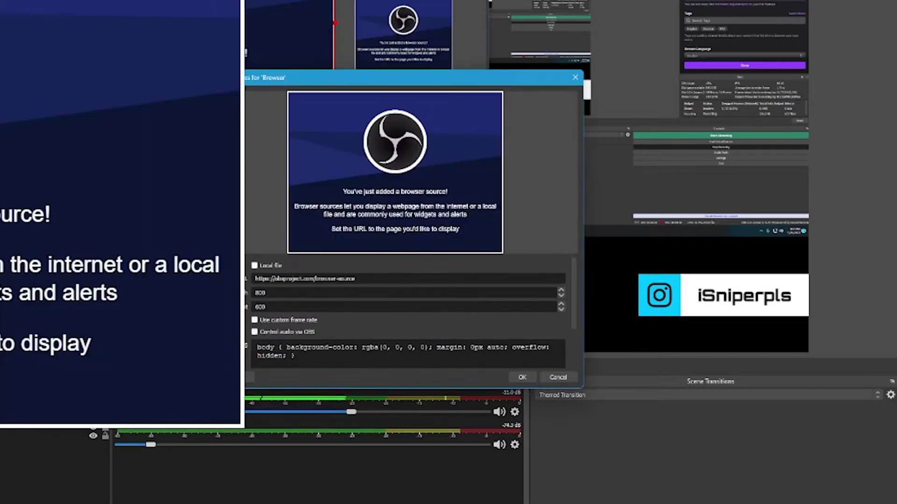
Step: Set the Browser source to the local file Song.html from the Zyphen_s Now Playing folder
left_click(265, 266)
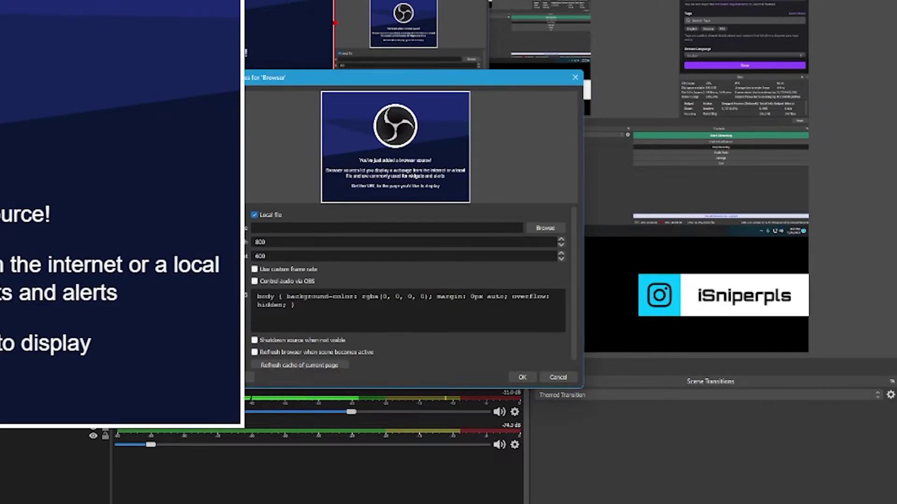
left_click(536, 229)
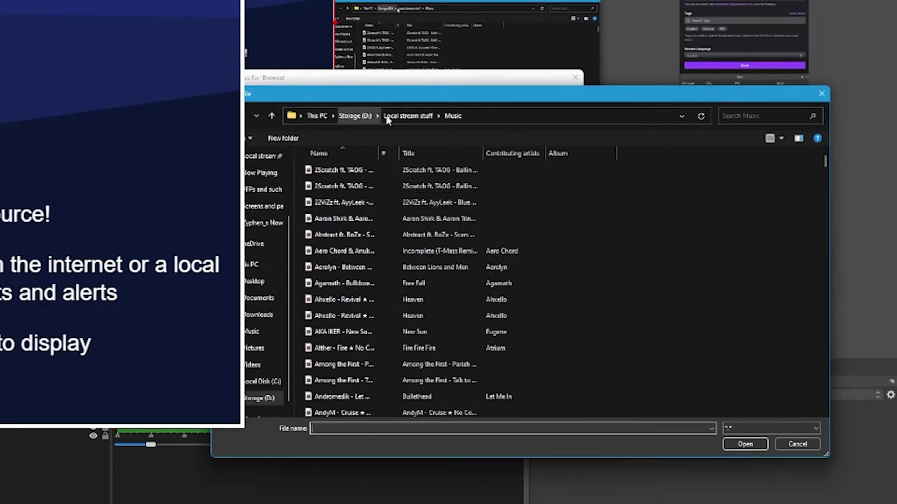
left_click(402, 116)
double_click(330, 177)
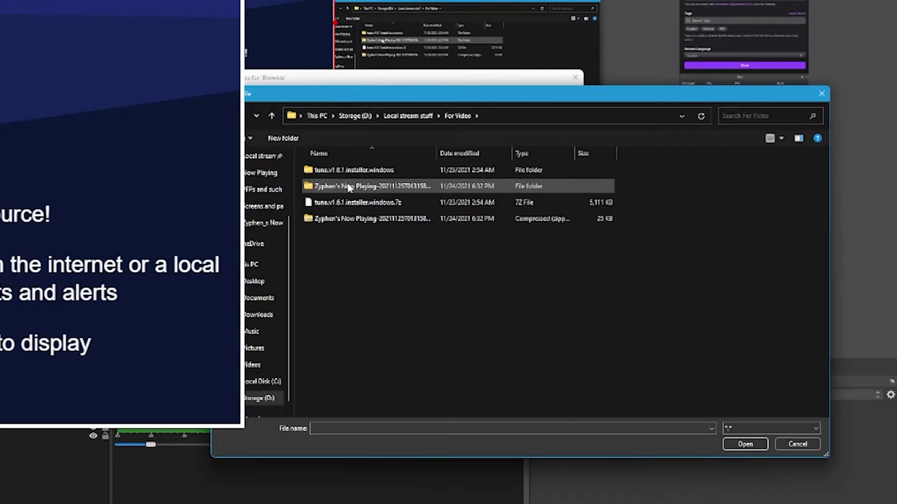
double_click(349, 187)
double_click(347, 172)
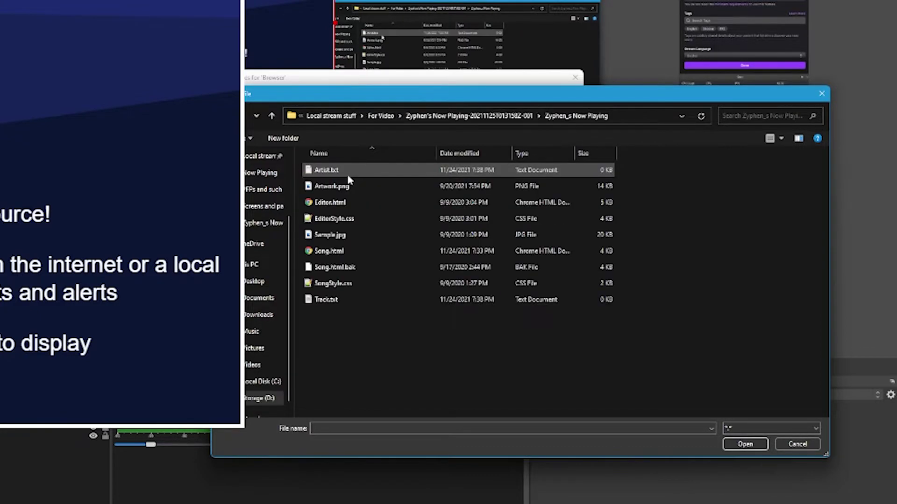
left_click(334, 252)
left_click(745, 443)
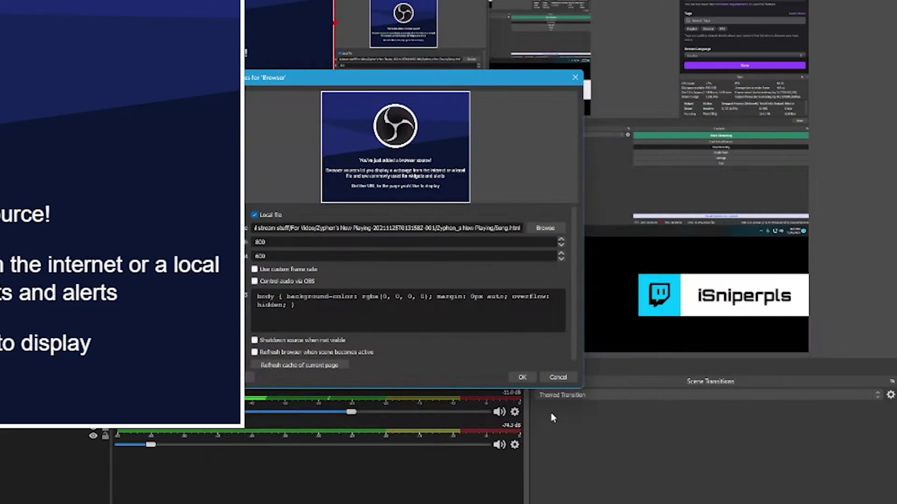
Step: Size the source 350×70, enable shutdown-when-hidden and refresh-on-scene-activation, then apply
type("3")
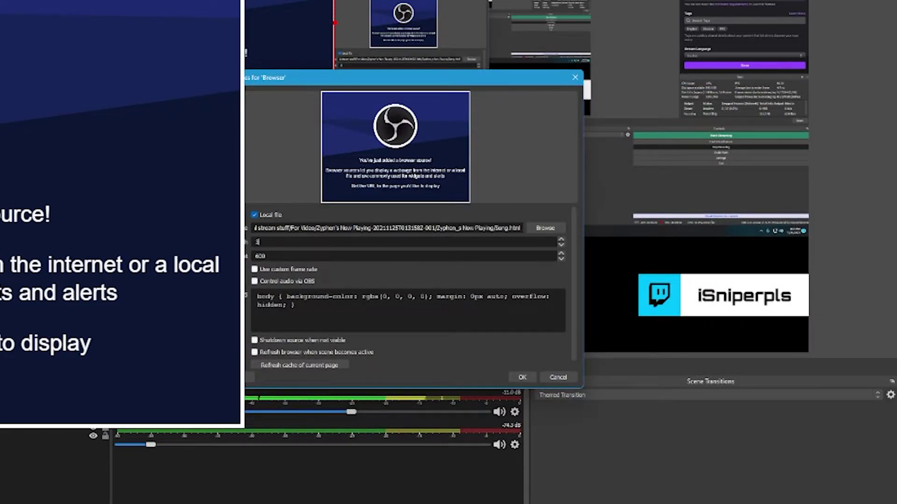
type("70")
left_click(308, 310)
key("ctrl+a")
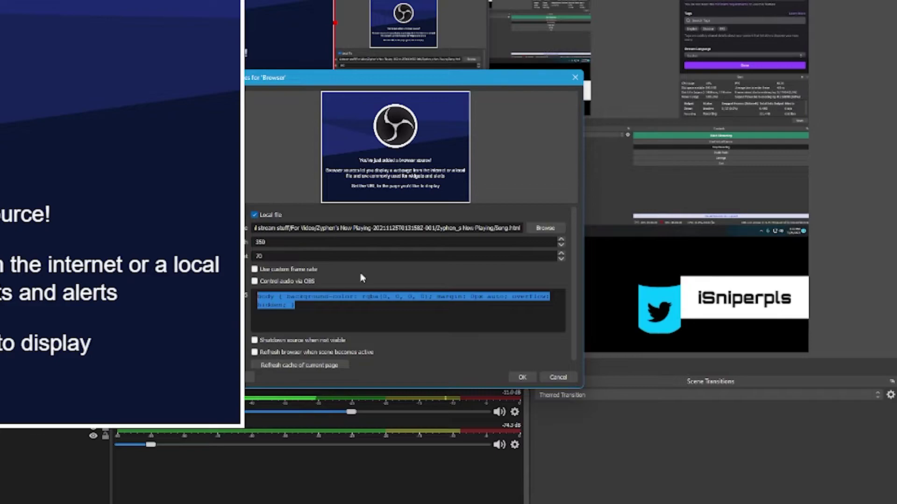
left_click(296, 304)
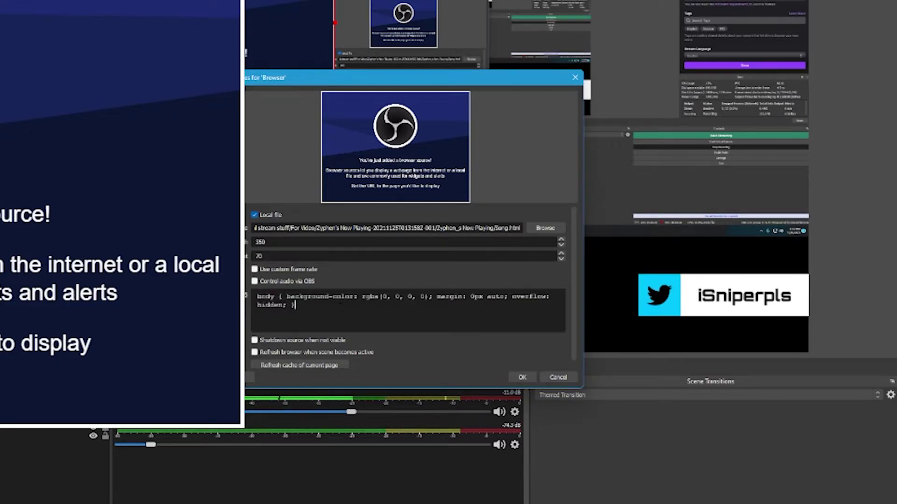
left_click(278, 340)
left_click(300, 356)
left_click(522, 378)
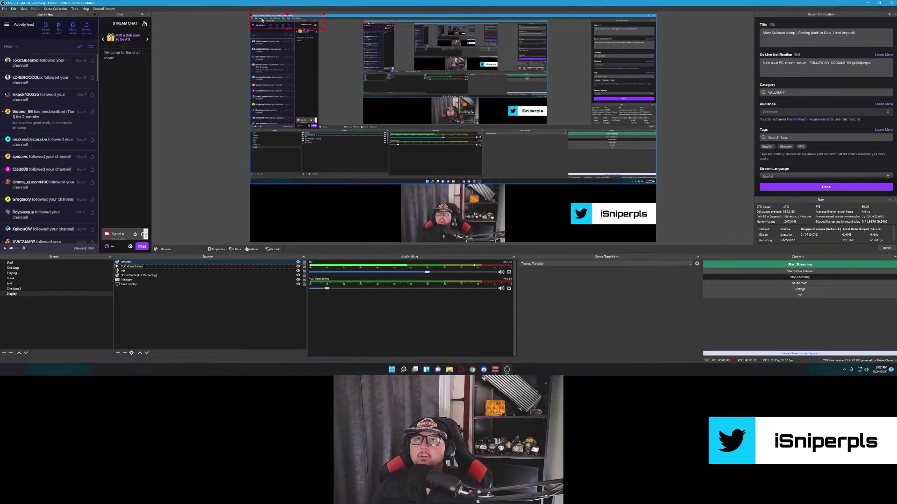
Step: Move the Song.html browser overlay to the canvas's lower-left corner, then deselect it
left_click_drag(284, 21, 283, 234)
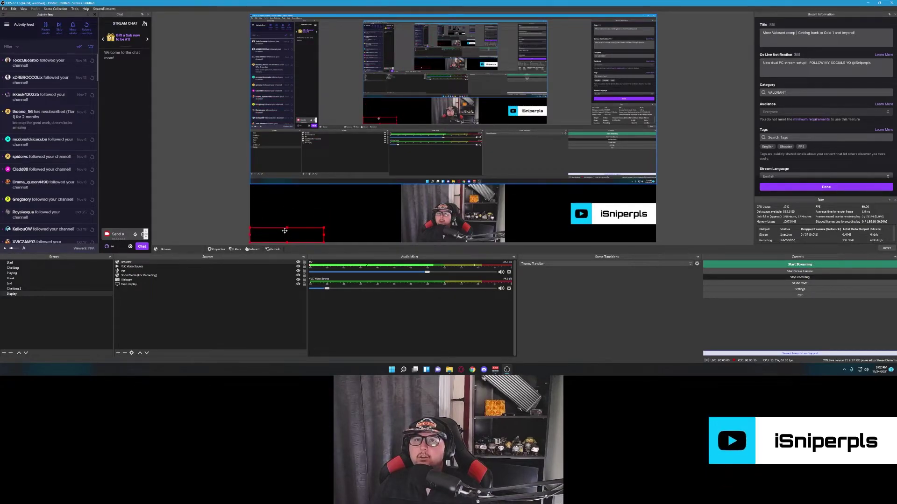
left_click(229, 313)
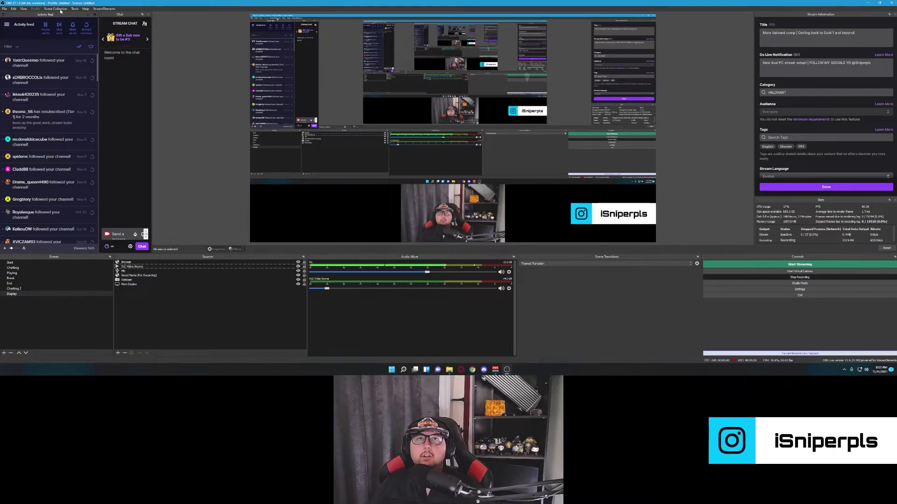
Step: In Tuna's Basics settings, point the song cover path at Artwork.png in the Zyphen_s Now Playing folder, replacing the file
left_click(74, 9)
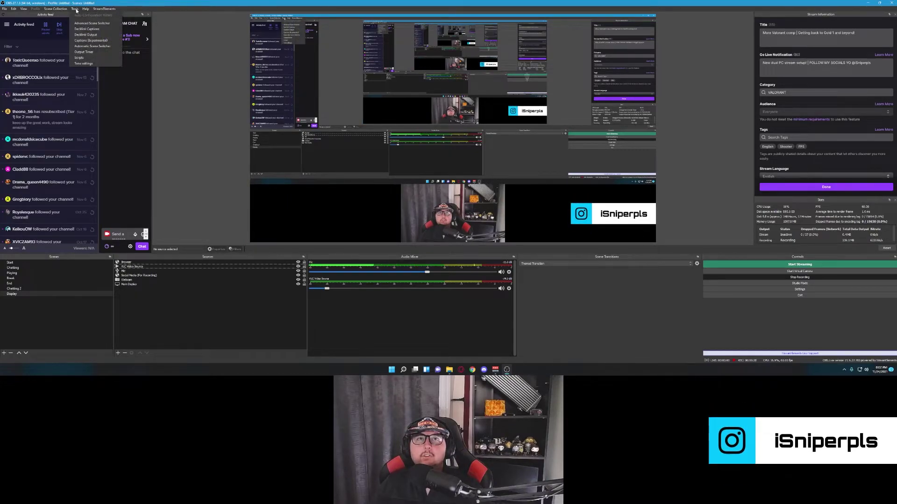
left_click(83, 63)
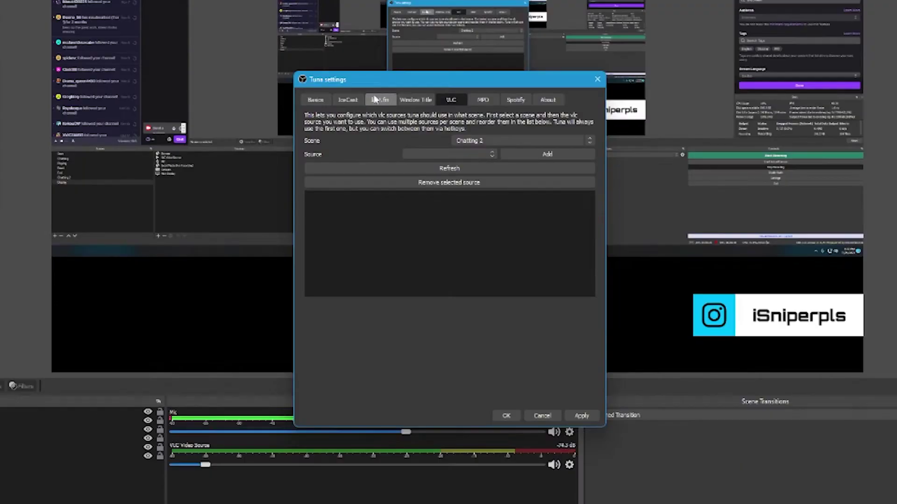
left_click(316, 99)
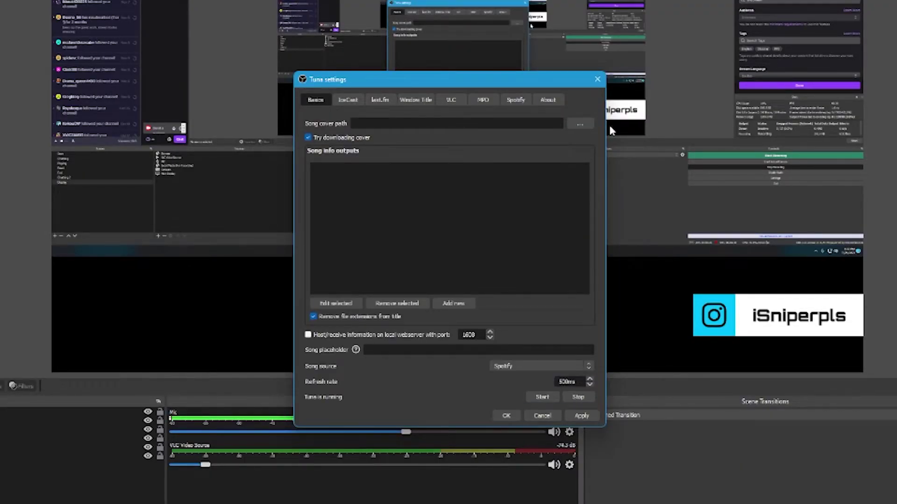
left_click(581, 124)
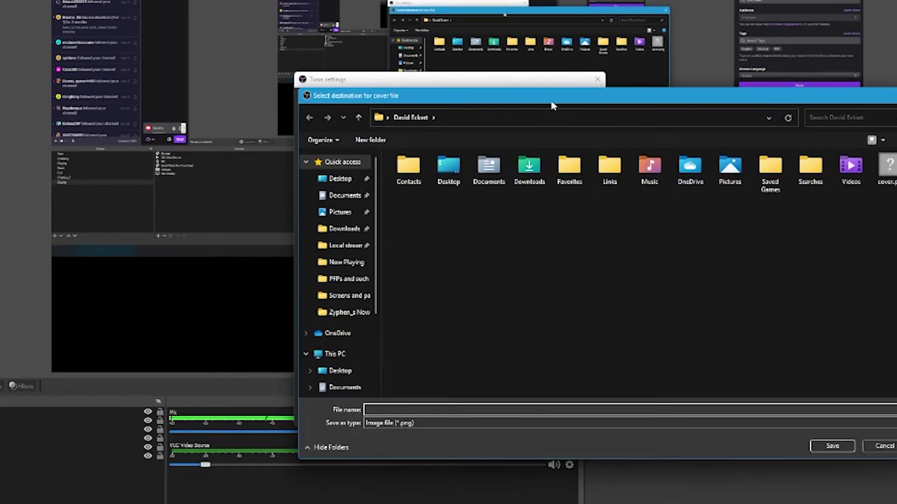
left_click_drag(553, 105, 681, 116)
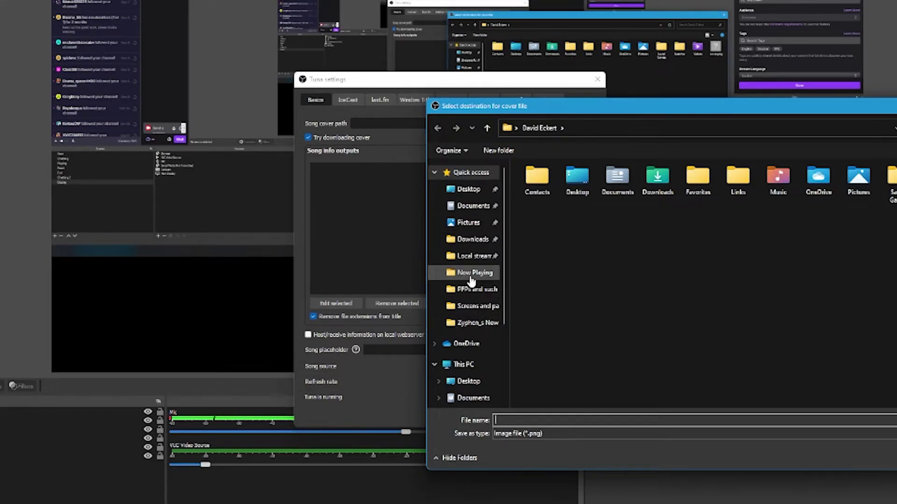
left_click(468, 255)
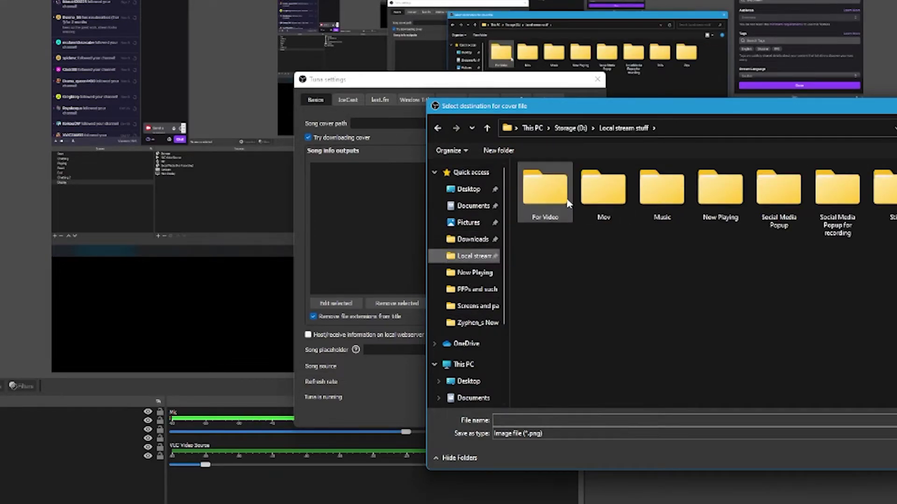
double_click(546, 201)
double_click(551, 200)
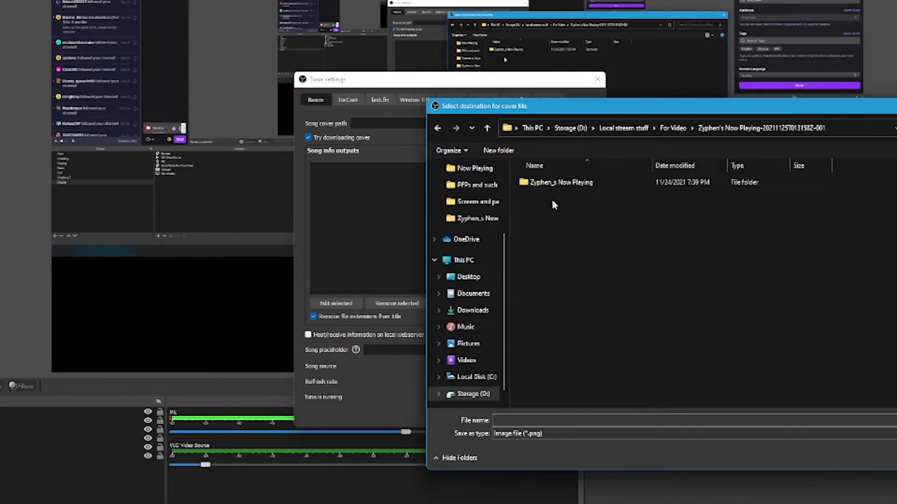
double_click(554, 192)
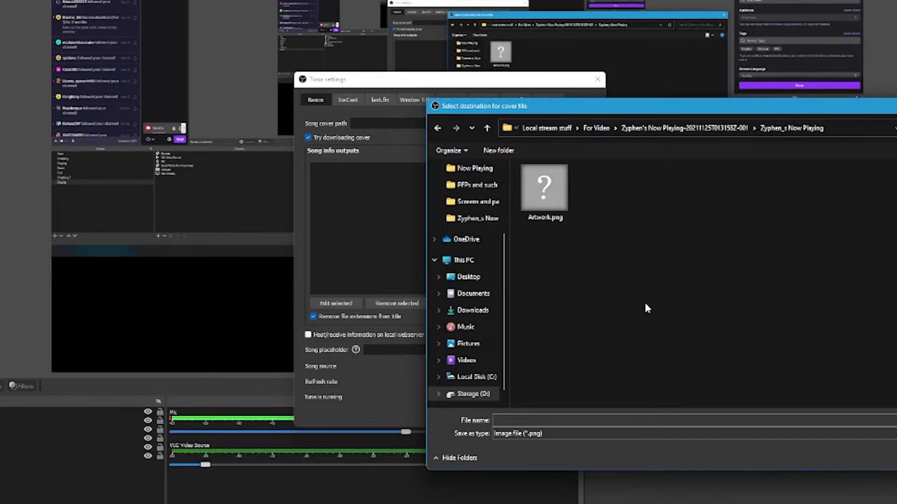
left_click(566, 205)
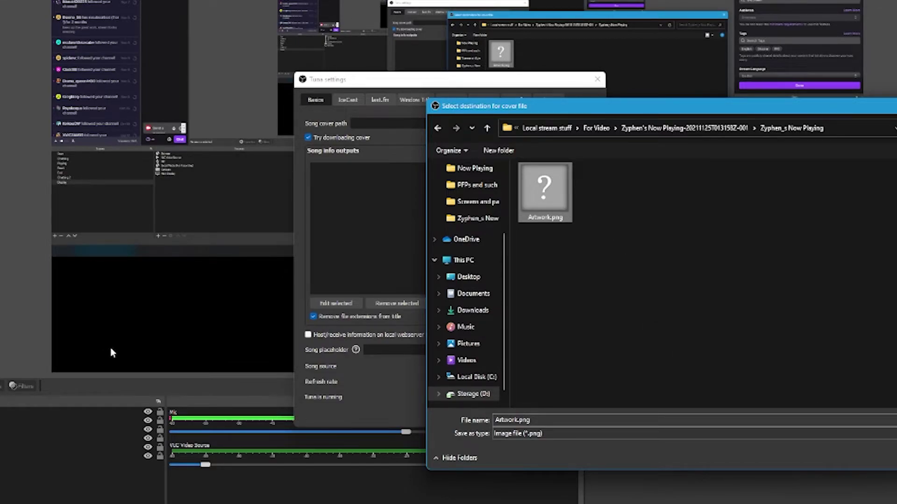
key("Return")
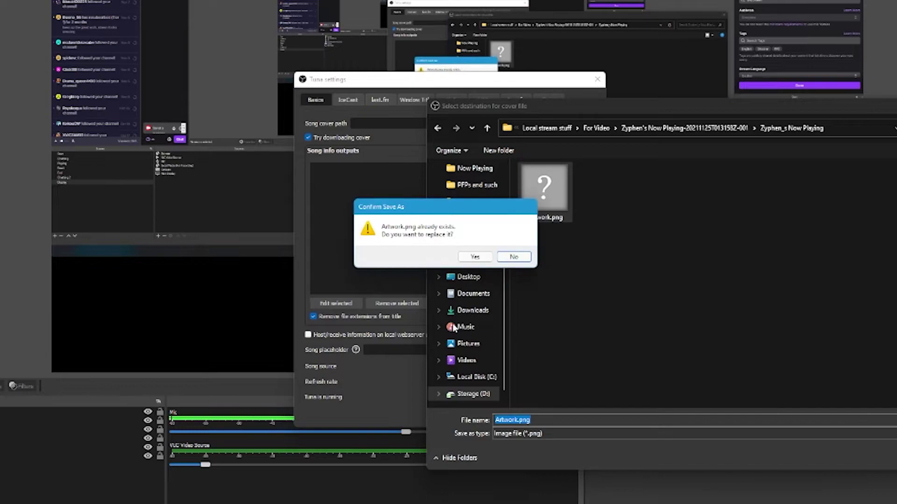
left_click(475, 256)
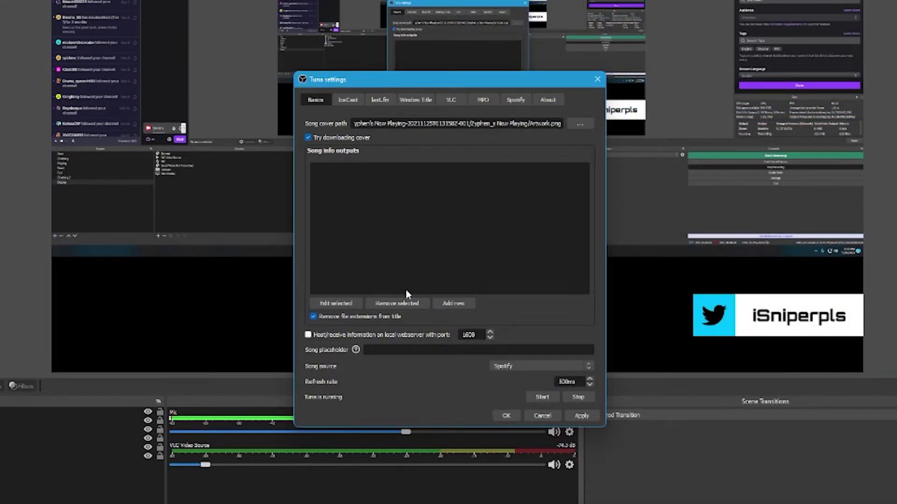
Step: Add a Tuna output writing the song title (%t) to Track.txt in the Zyphen_s Now Playing folder
left_click(453, 303)
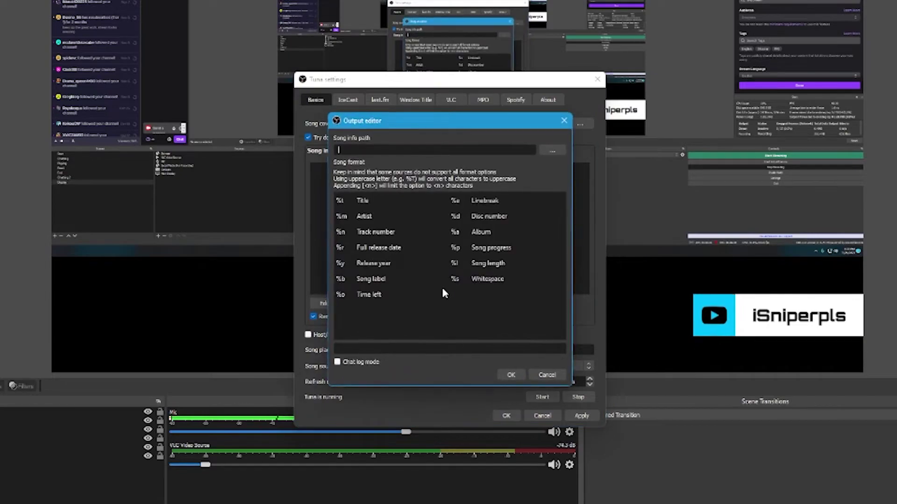
left_click(553, 150)
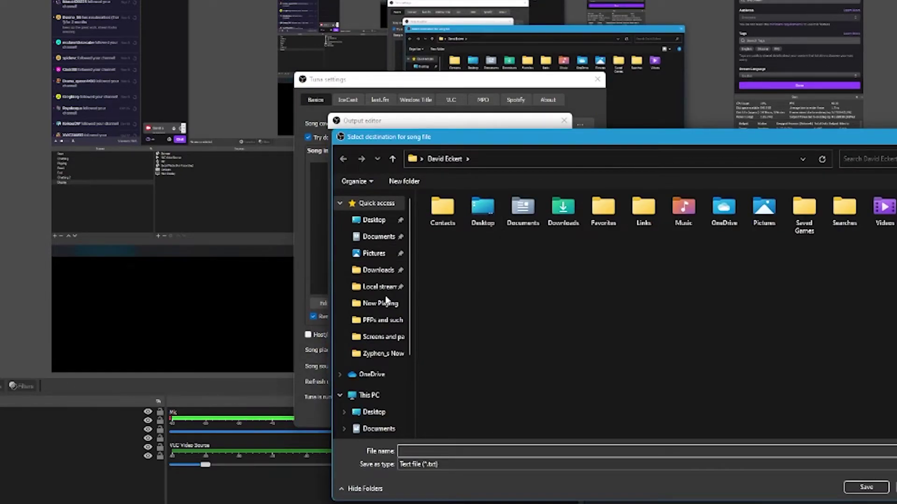
left_click(379, 287)
left_click(448, 217)
double_click(449, 217)
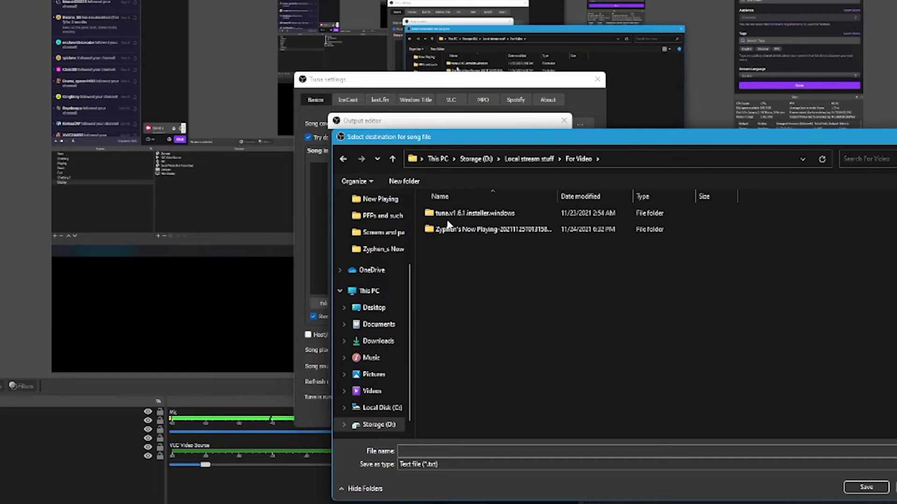
double_click(402, 229)
double_click(397, 209)
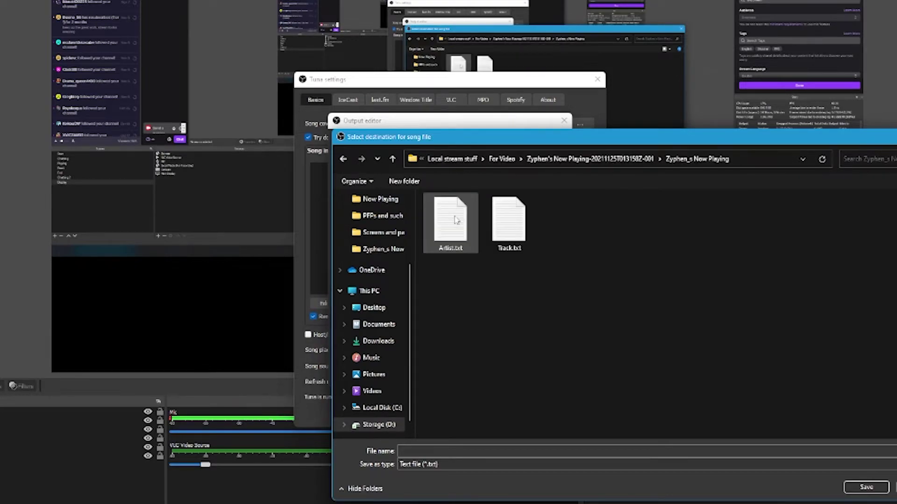
left_click(509, 225)
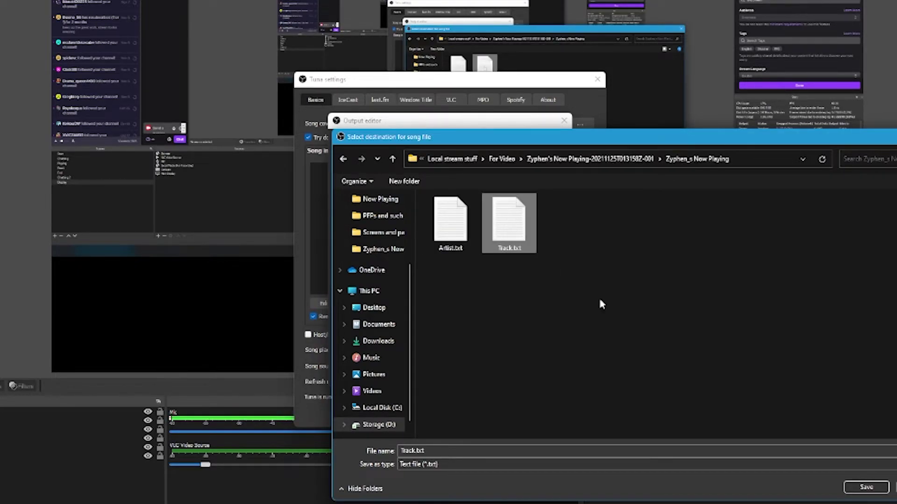
left_click(866, 487)
left_click(474, 257)
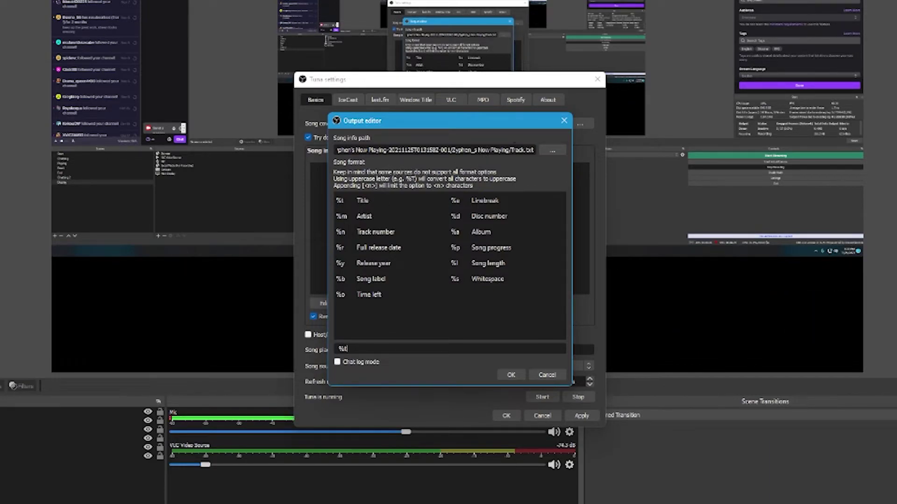
left_click(516, 374)
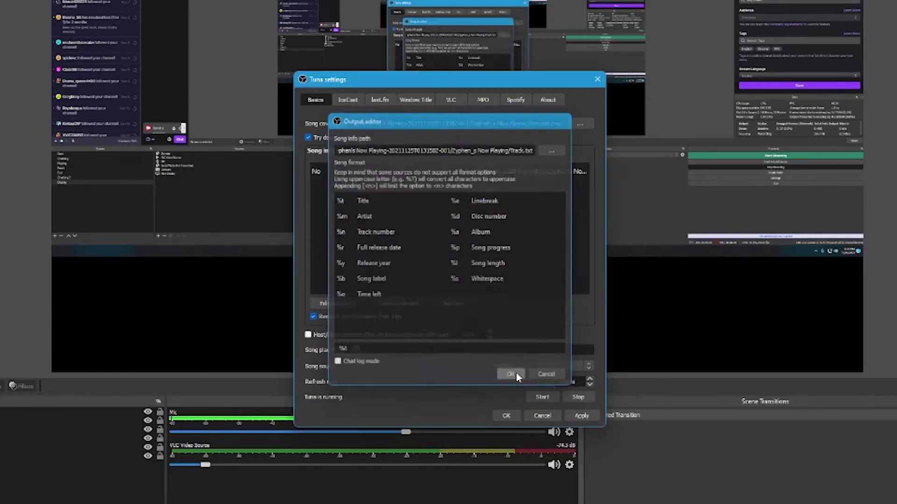
Step: Add a second output writing the artist (%m) to Artist.txt, overwriting the existing file
left_click(453, 303)
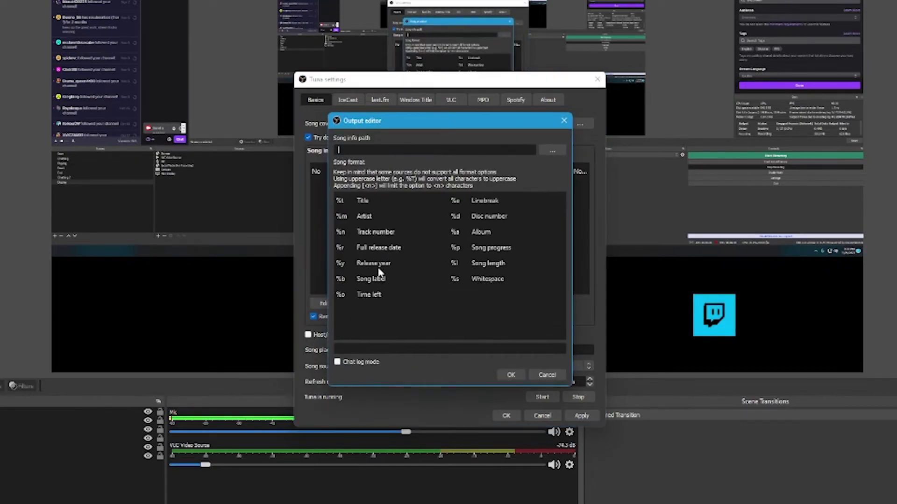
left_click(550, 150)
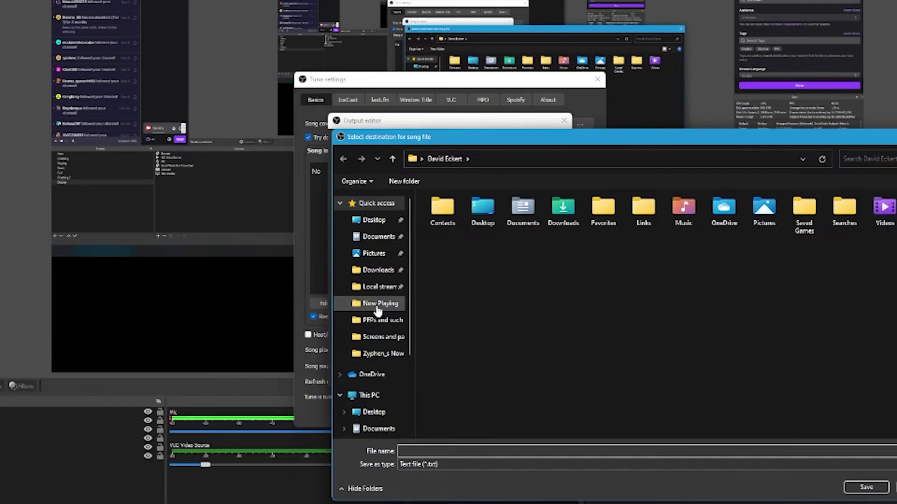
left_click(379, 286)
double_click(462, 213)
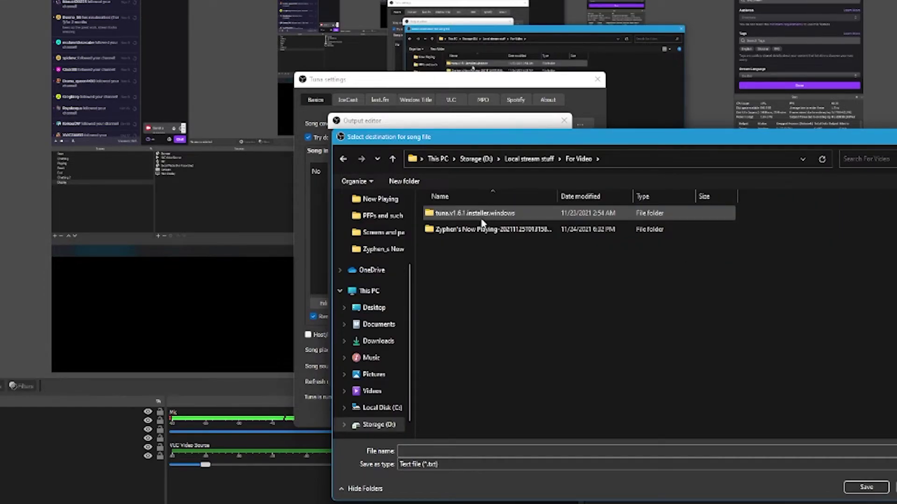
double_click(475, 227)
double_click(469, 216)
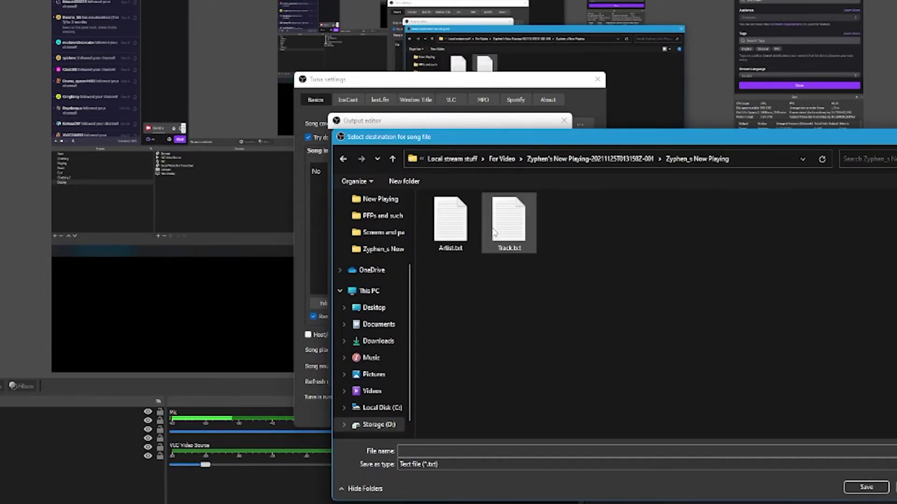
left_click(450, 222)
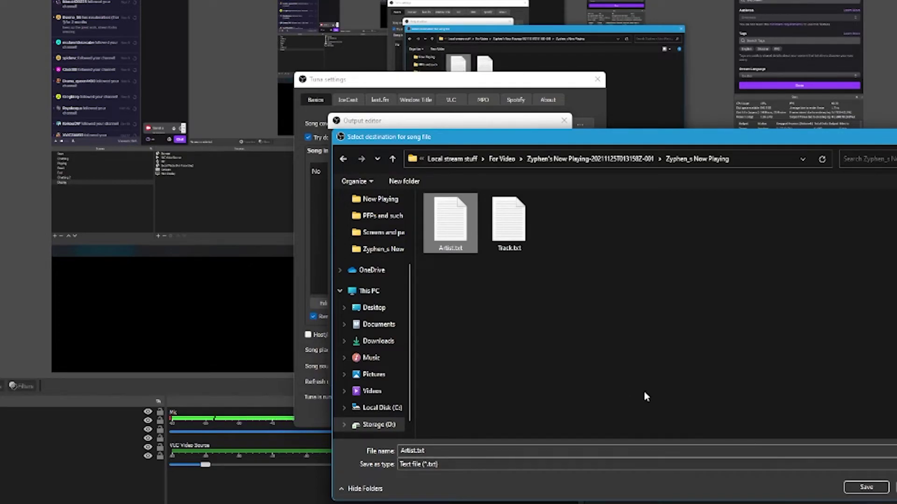
left_click(870, 489)
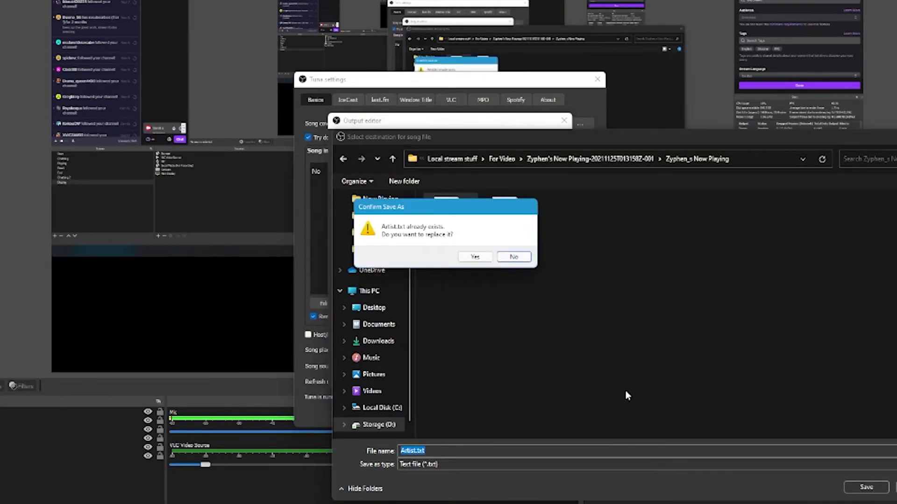
left_click(474, 257)
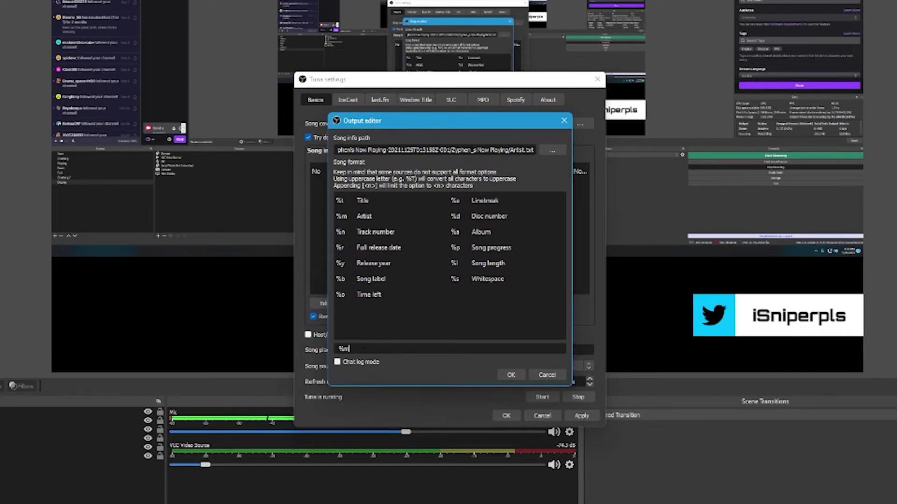
left_click(506, 375)
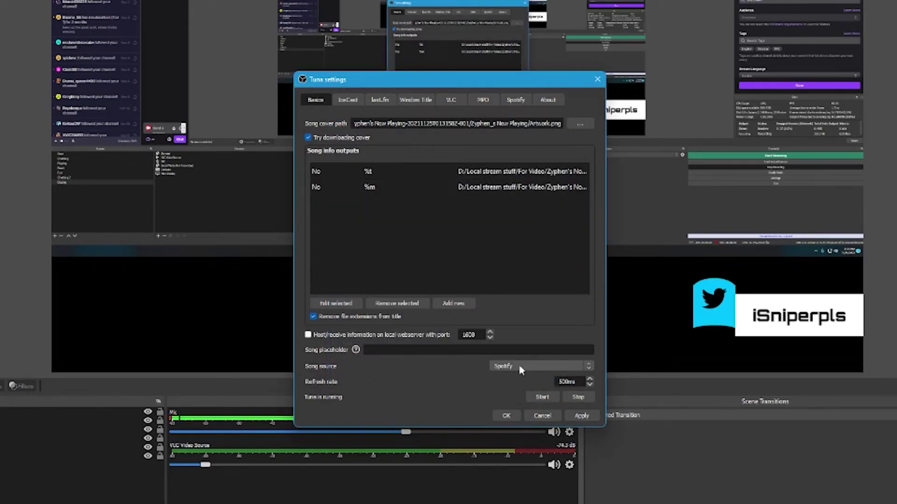
Step: Switch Tuna's song source dropdown to VLC
left_click(547, 366)
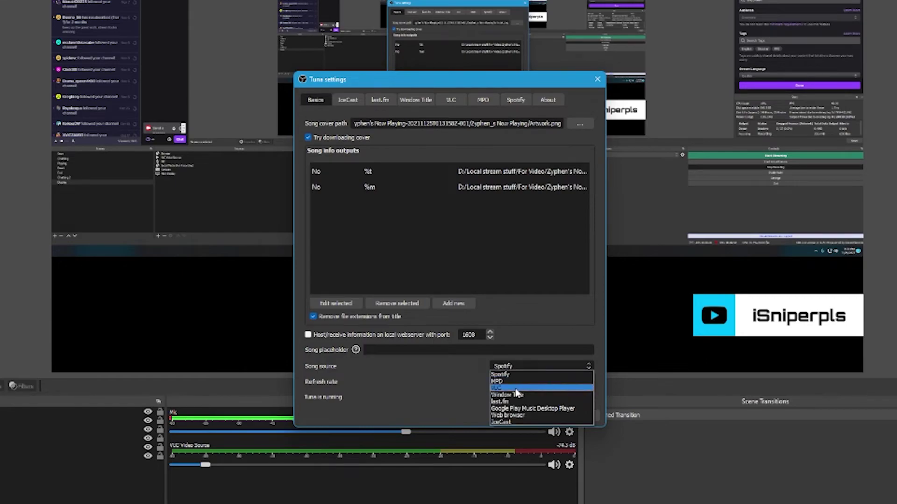
left_click(513, 388)
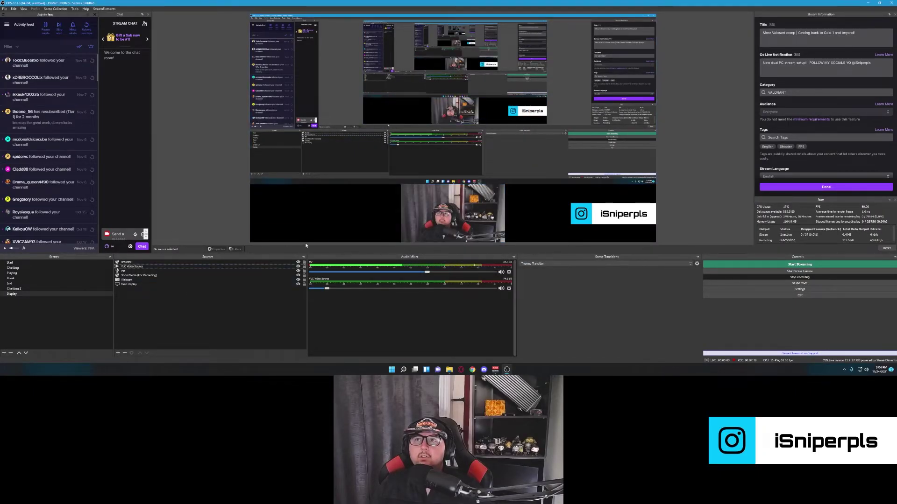
Step: Select and deselect the Now Playing browser overlay, then select VLC Video Source
left_click(267, 236)
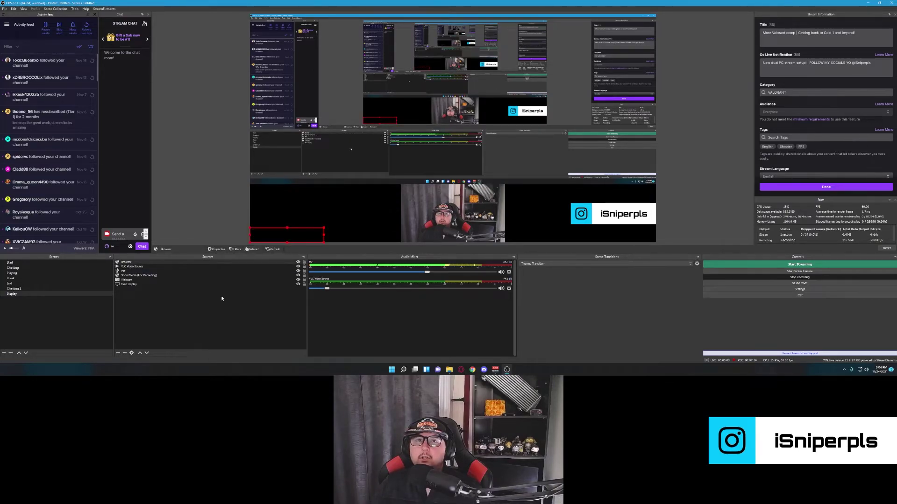
left_click(175, 296)
left_click(166, 267)
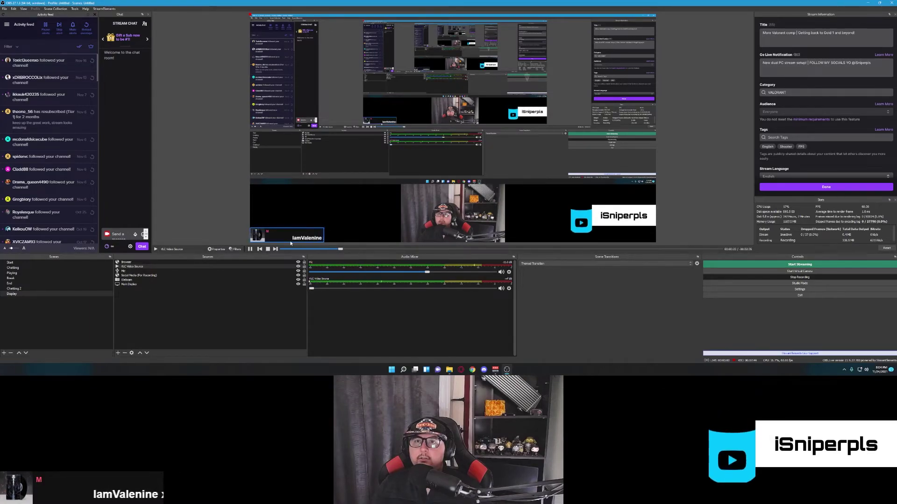
Step: Open the Local stream stuff\Music folder in File Explorer and scroll its mp3 track list
left_click(449, 369)
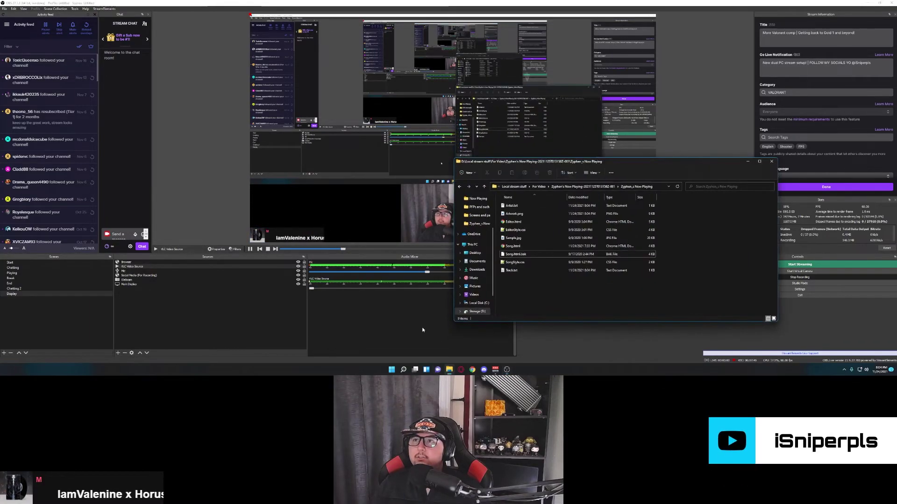
left_click(527, 188)
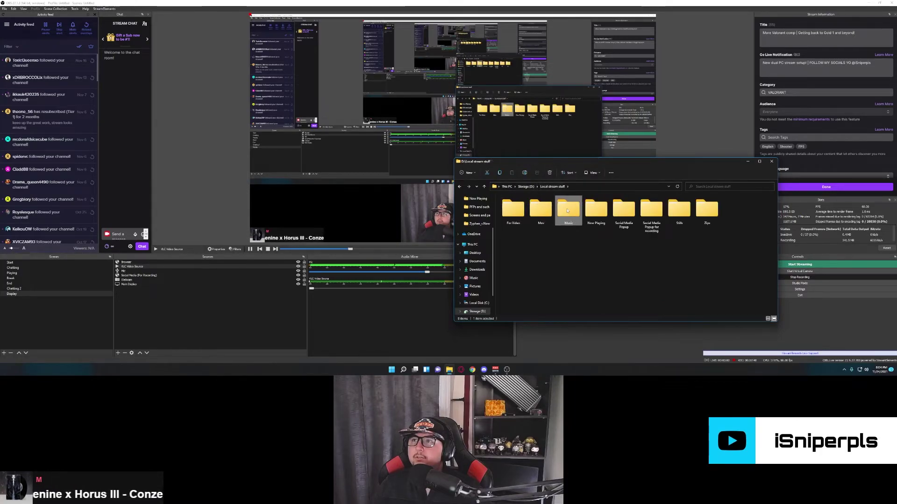
double_click(568, 210)
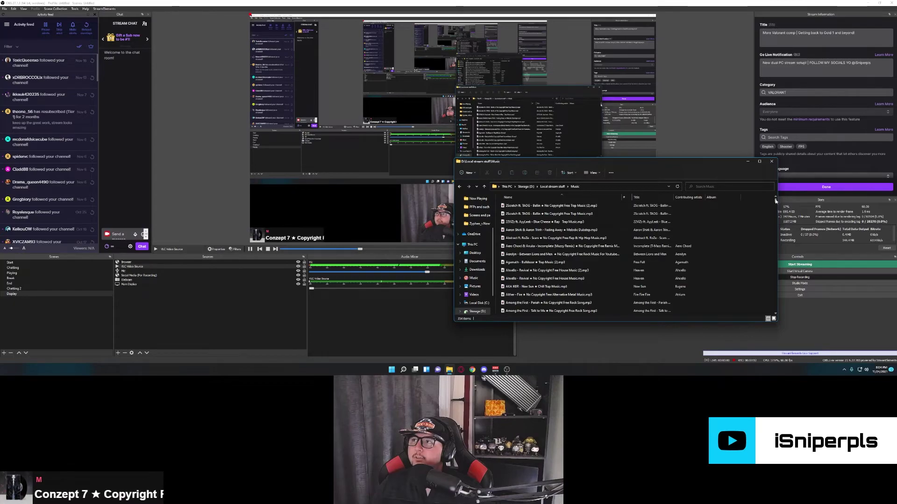
scroll(776, 200, "down", 2)
scroll(776, 201, "down", 3)
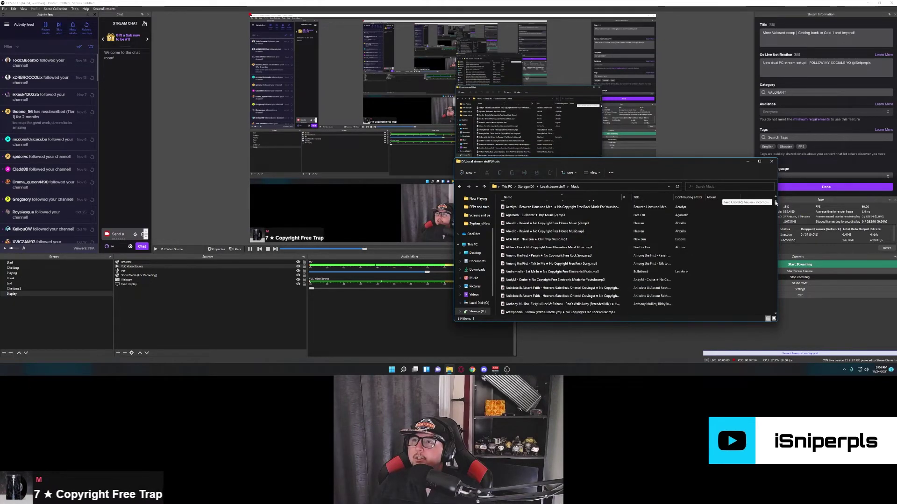
left_click(404, 370)
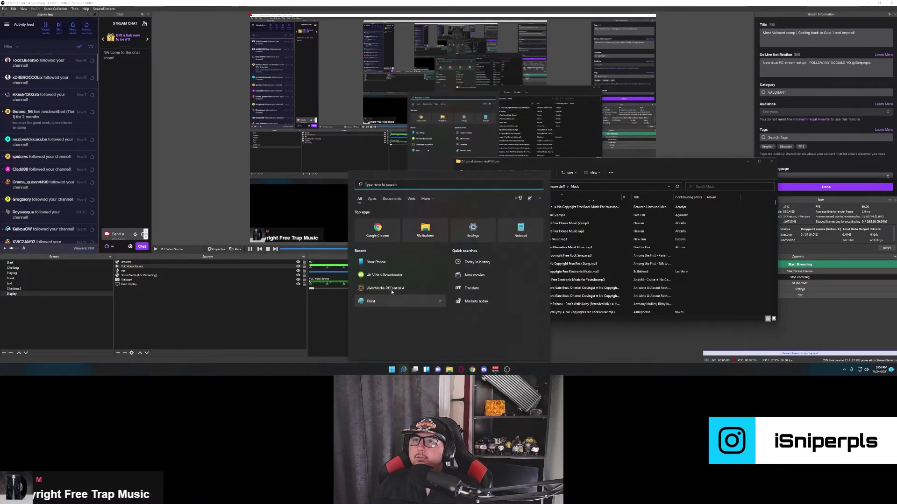
key("Escape")
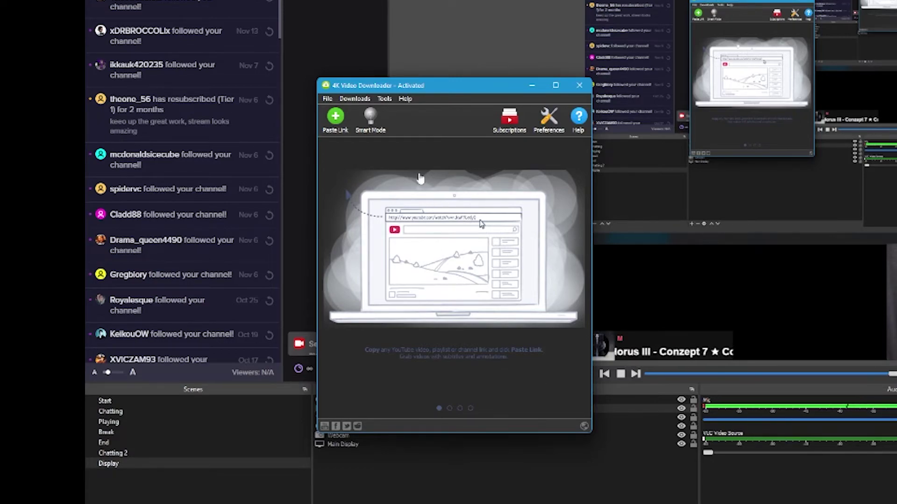
left_click(581, 85)
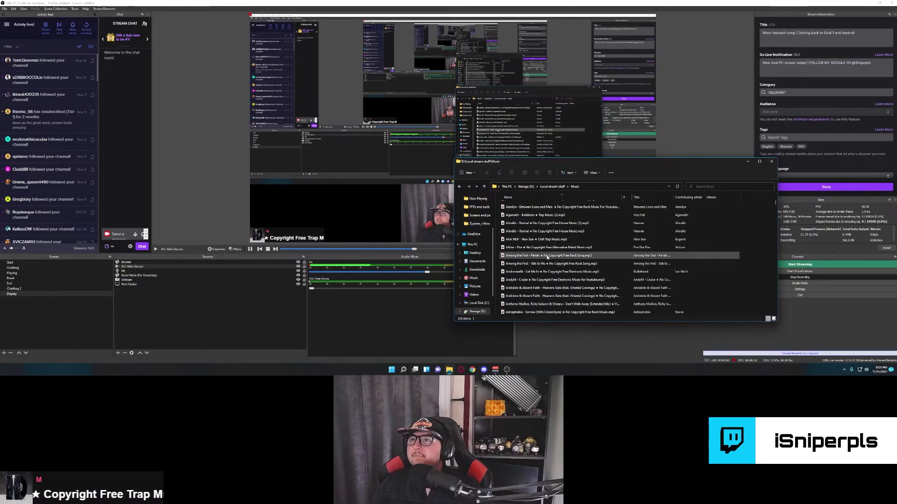
Step: Check the first 2Scratch mp3's Title in Properties > Details without changing it, then select Alxello Revival (2)
scroll(533, 233, "up", 2)
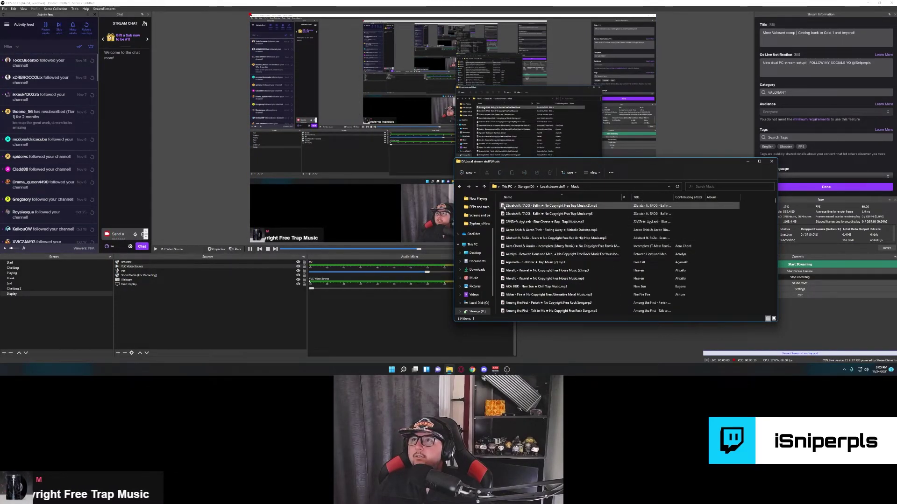
right_click(521, 207)
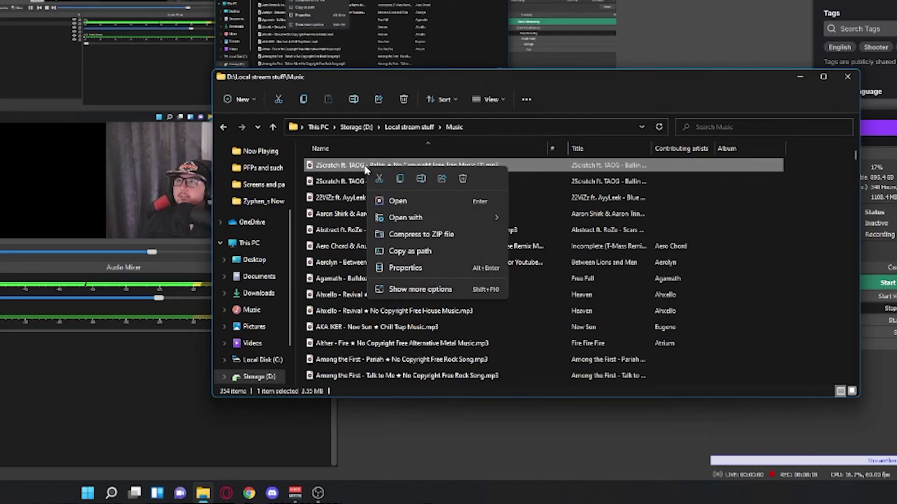
left_click(406, 269)
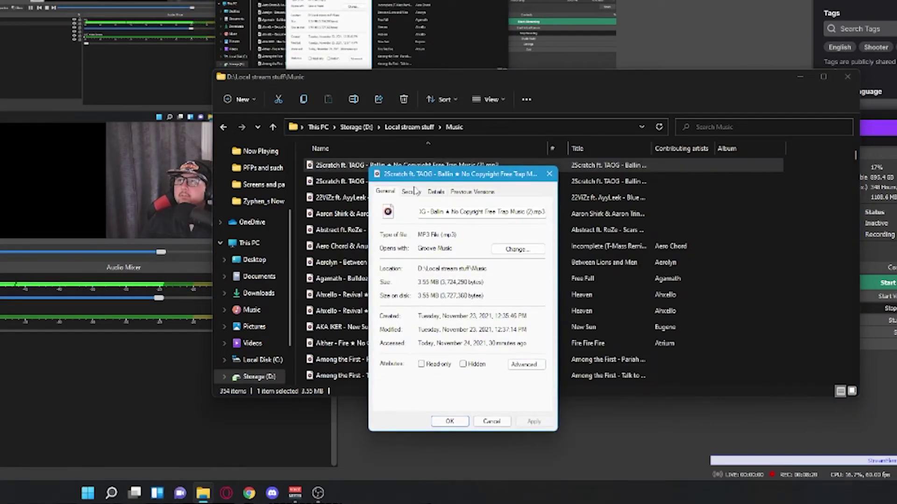
left_click(436, 192)
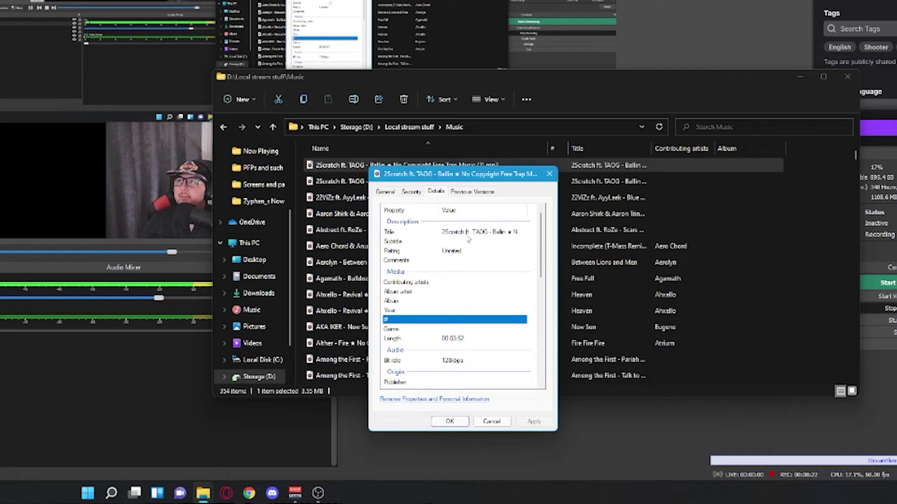
left_click(467, 236)
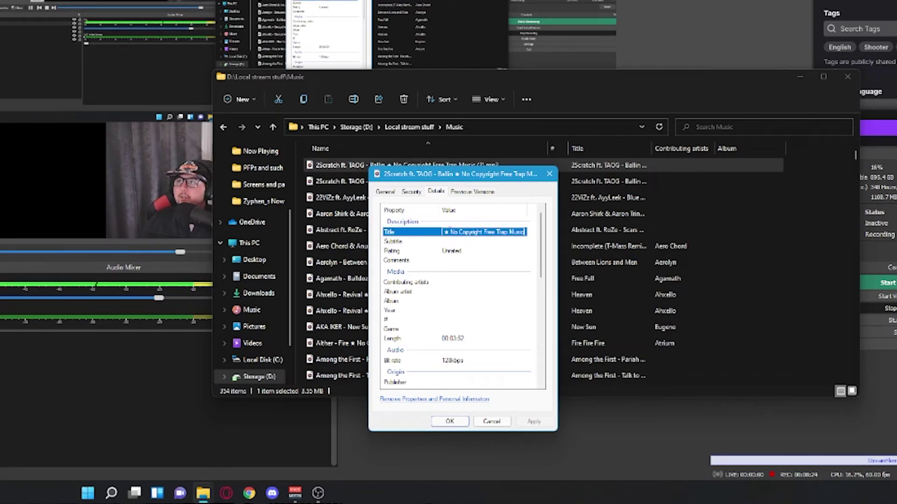
key("Return")
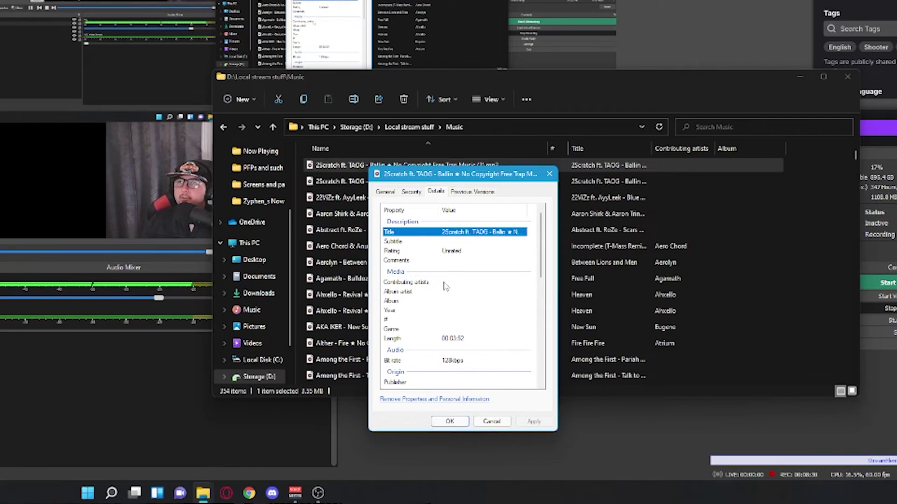
left_click(488, 423)
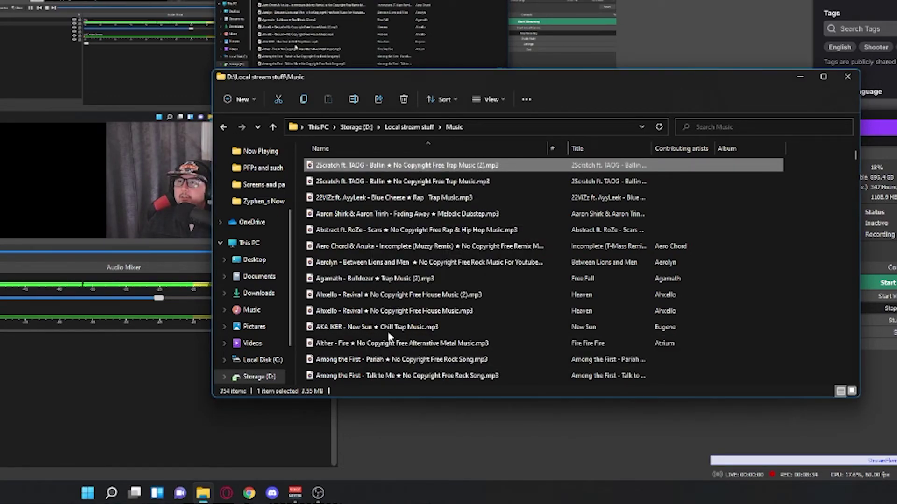
left_click(372, 295)
right_click(372, 296)
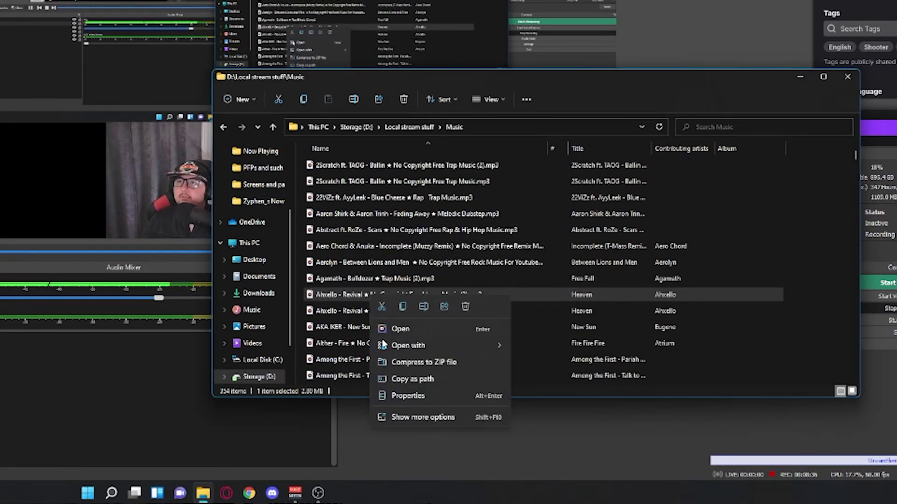
left_click(408, 395)
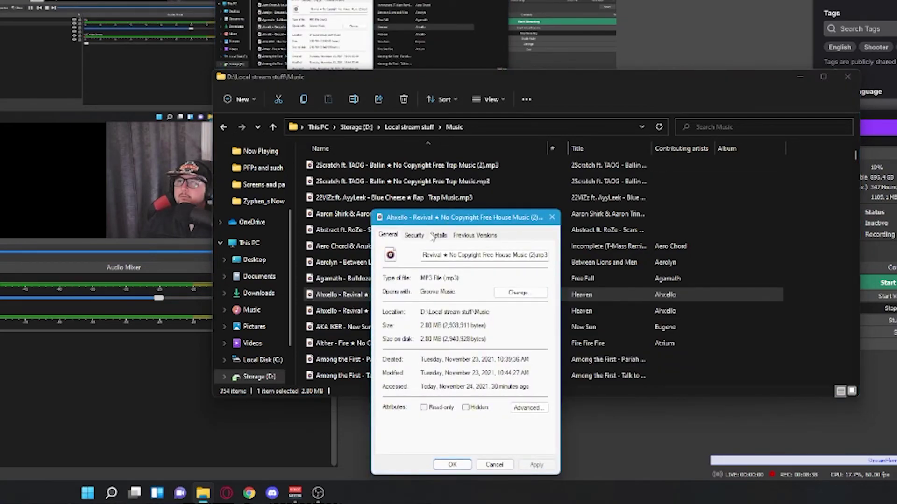
left_click(434, 236)
left_click_drag(441, 218, 439, 157)
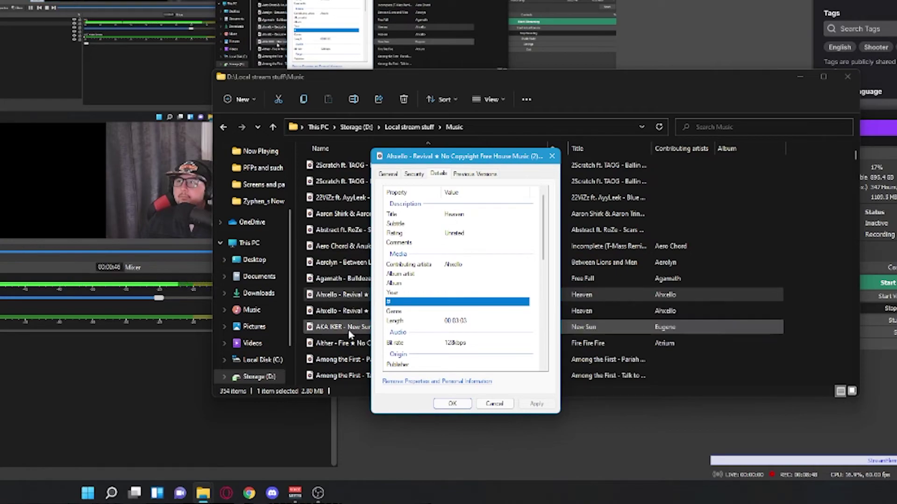
left_click(494, 404)
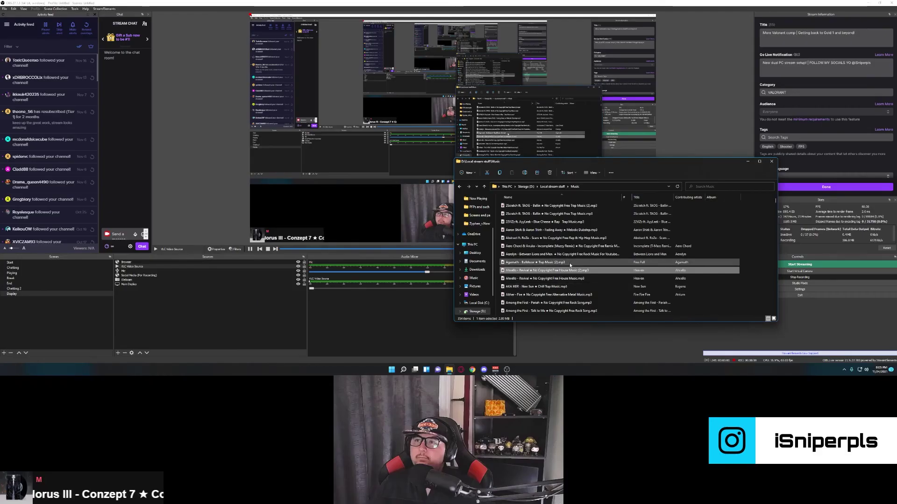
Step: Return Explorer to Local stream stuff, minimise it, and deselect VLC Video Source in OBS
scroll(446, 330, "down", 10)
left_click(552, 187)
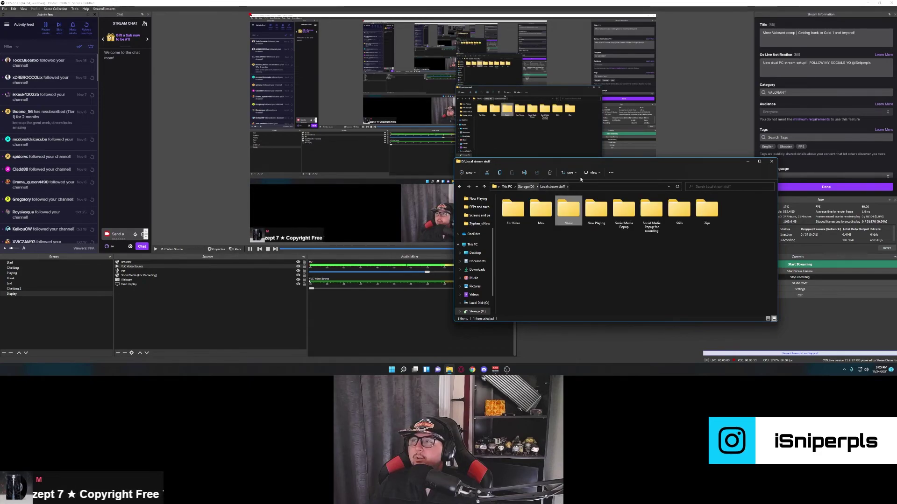
left_click(748, 162)
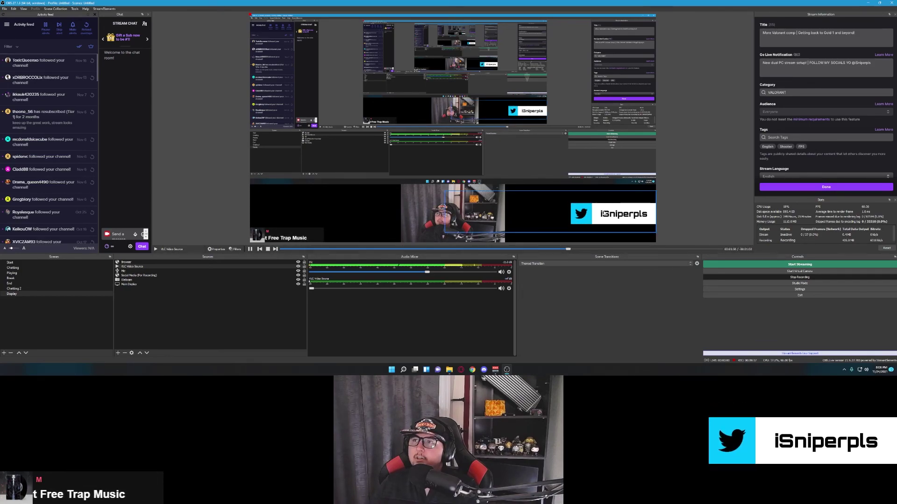
left_click(199, 320)
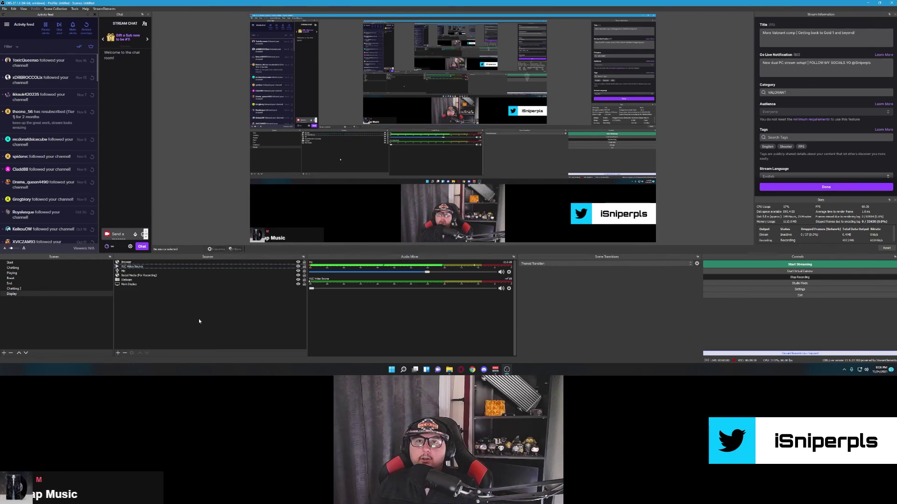